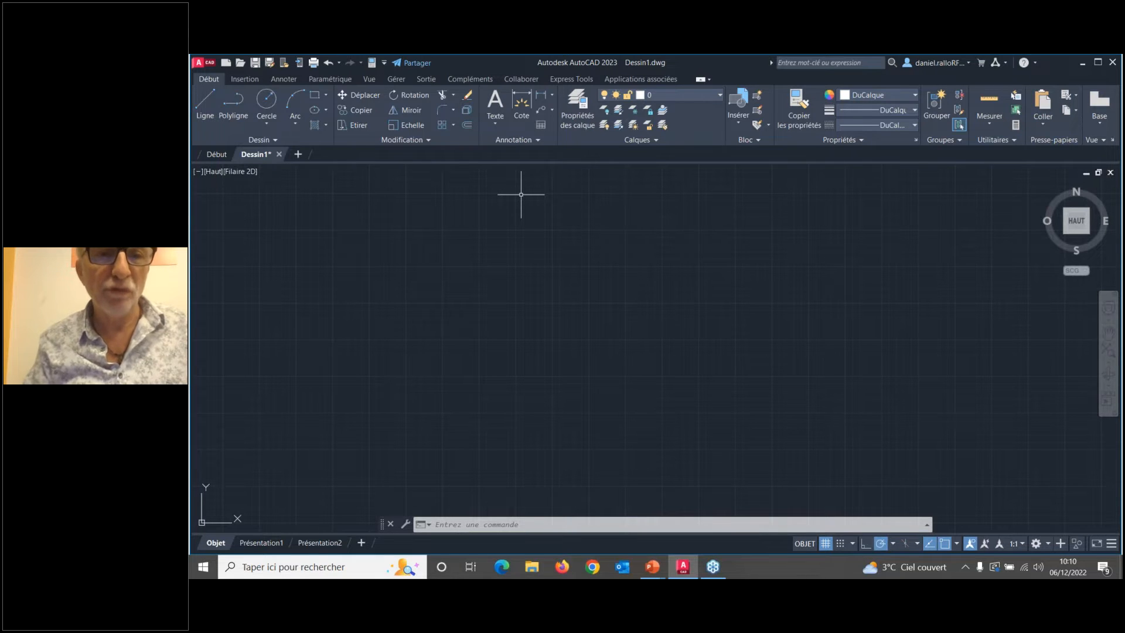
click(456, 94)
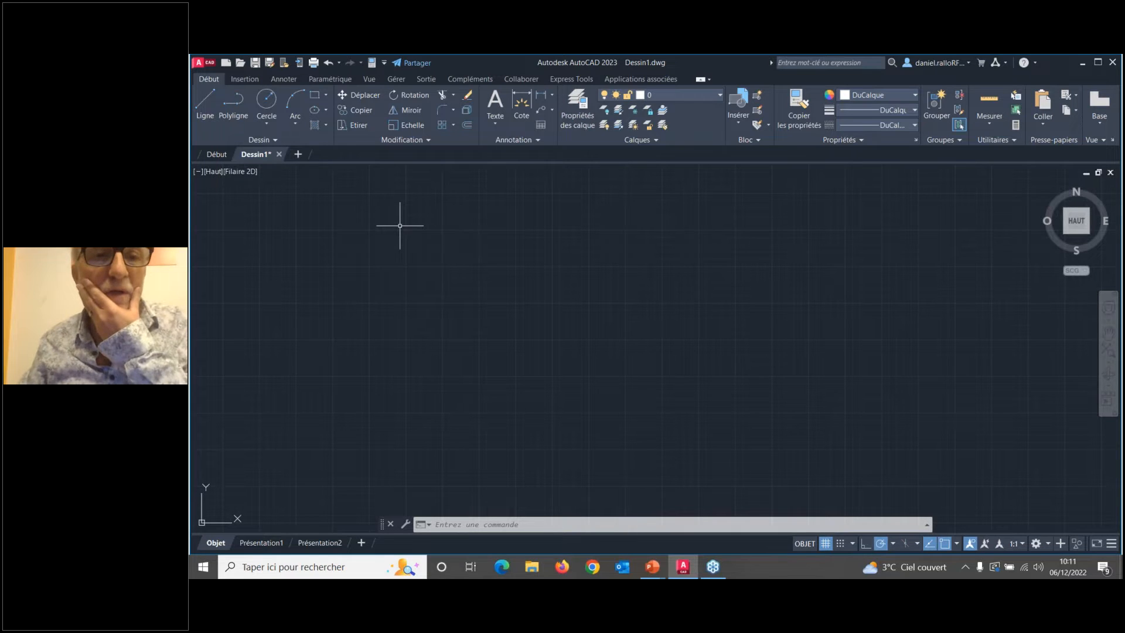
- Draw a circle with a radius of about 358 in the upper middle of the drawing area
click(265, 100)
click(559, 258)
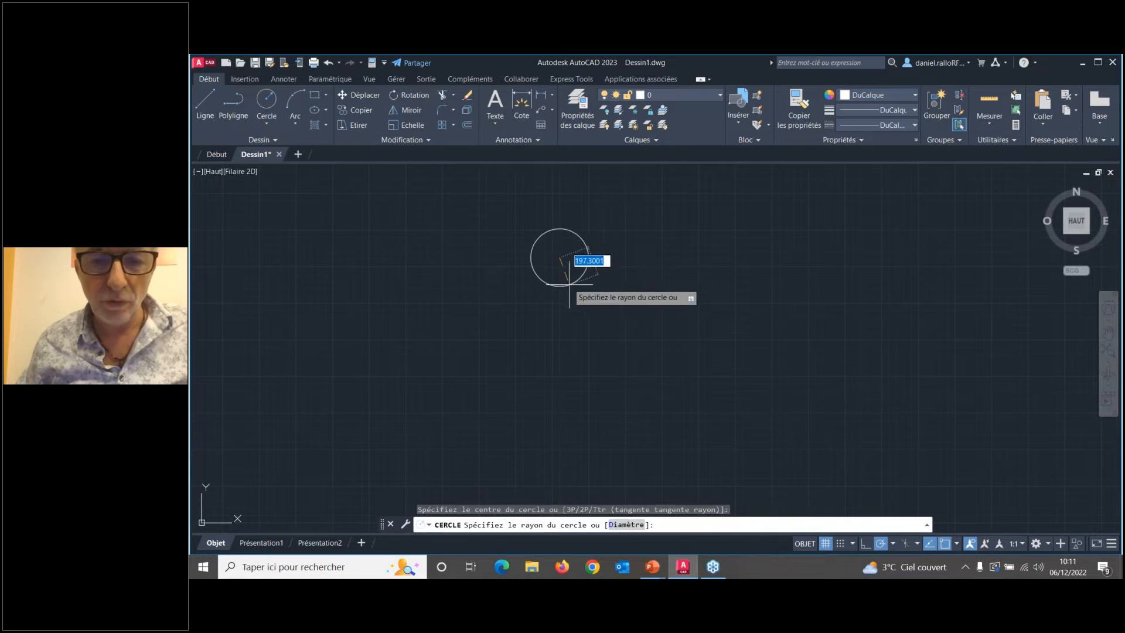
click(592, 298)
middle_drag(566, 241, 563, 276)
scroll(561, 260, up, 2)
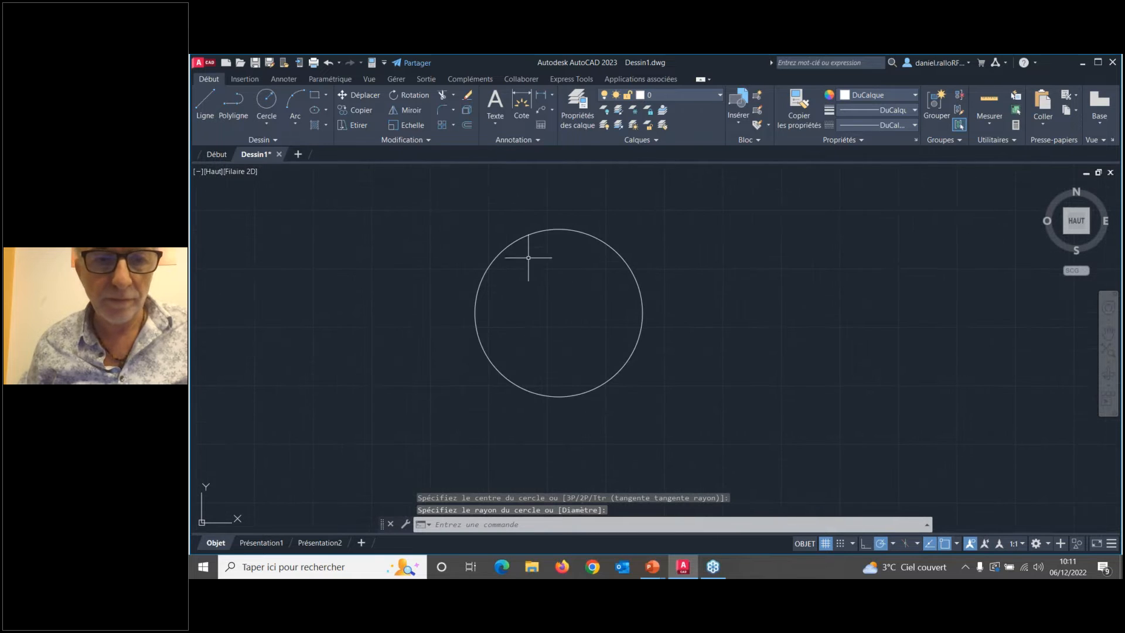
- Draw a second, smaller circle centred inside the first one and overlapping its lower edge
click(316, 96)
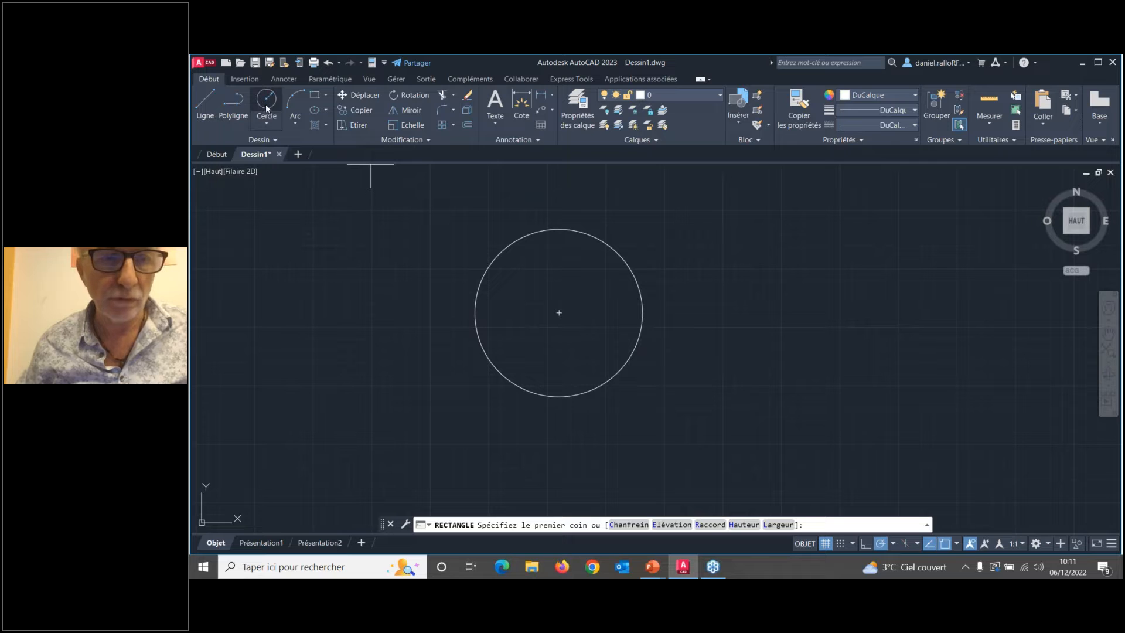
click(266, 109)
click(278, 148)
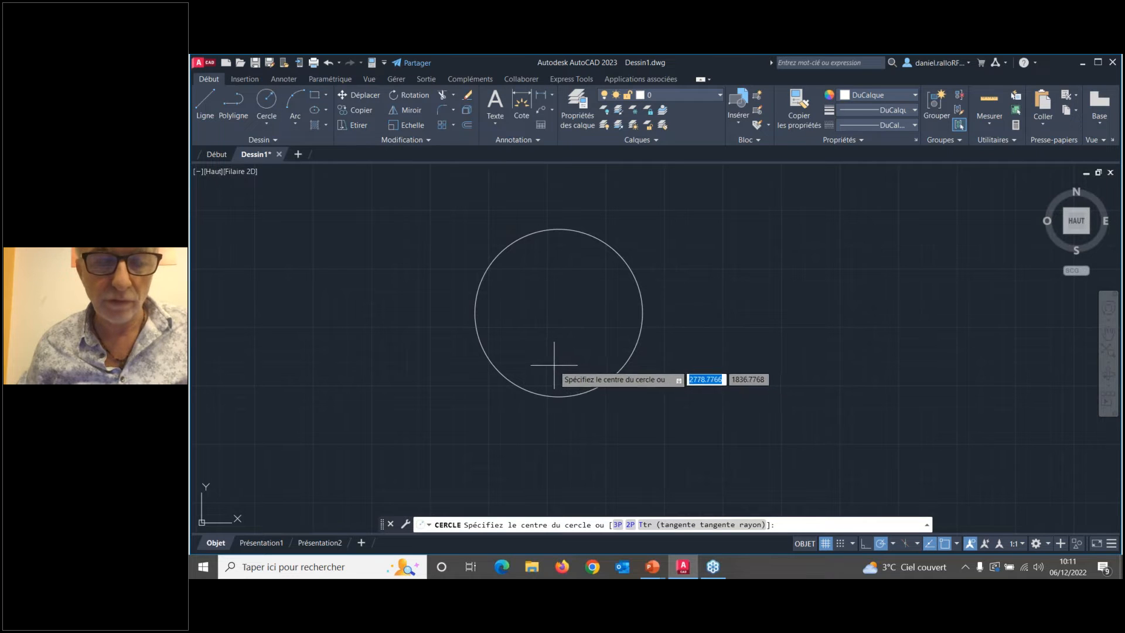
click(554, 364)
click(568, 429)
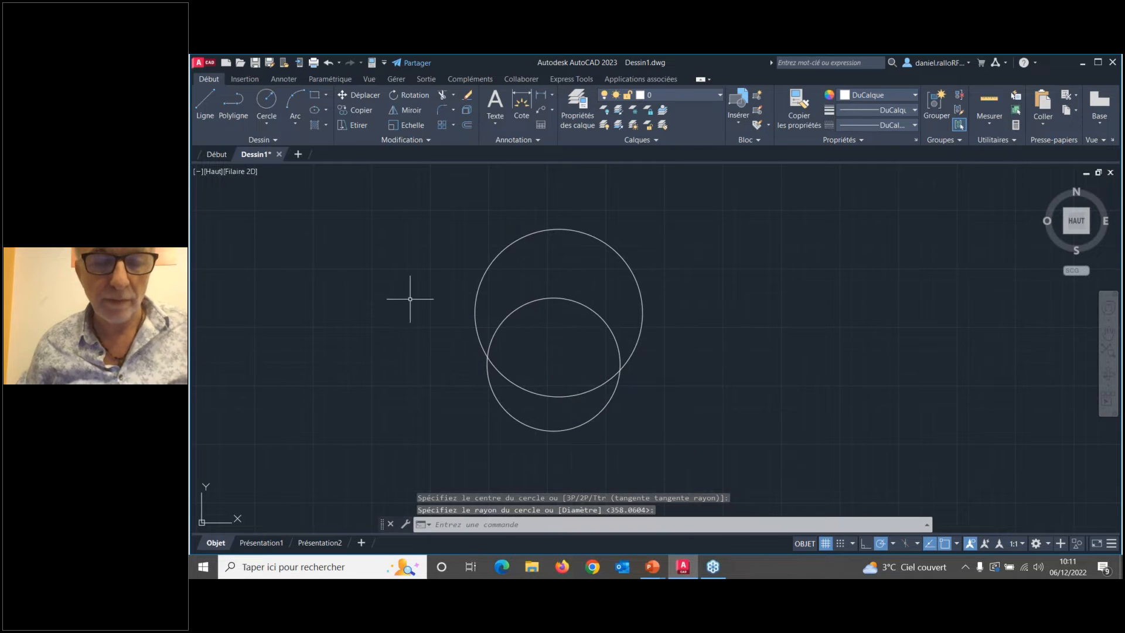
key(Escape)
scroll(427, 251, down, 3)
scroll(421, 246, up, 3)
middle_drag(423, 247, 380, 218)
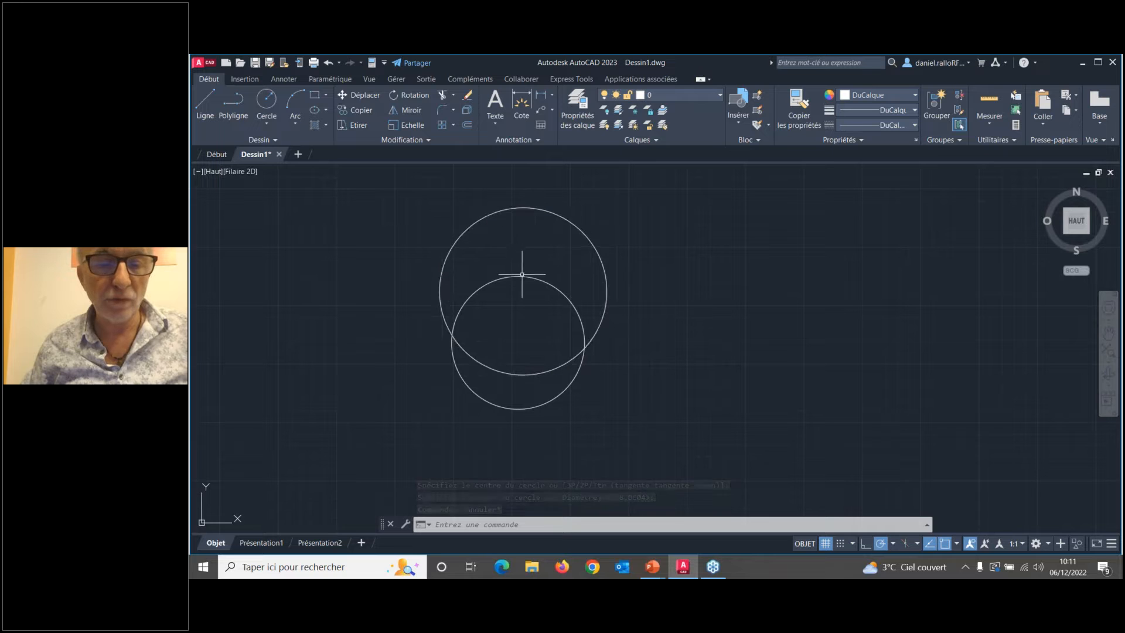
- Look through the tool sets from Insertion to Express Tools and return to the Début tools
mouse_move(526, 207)
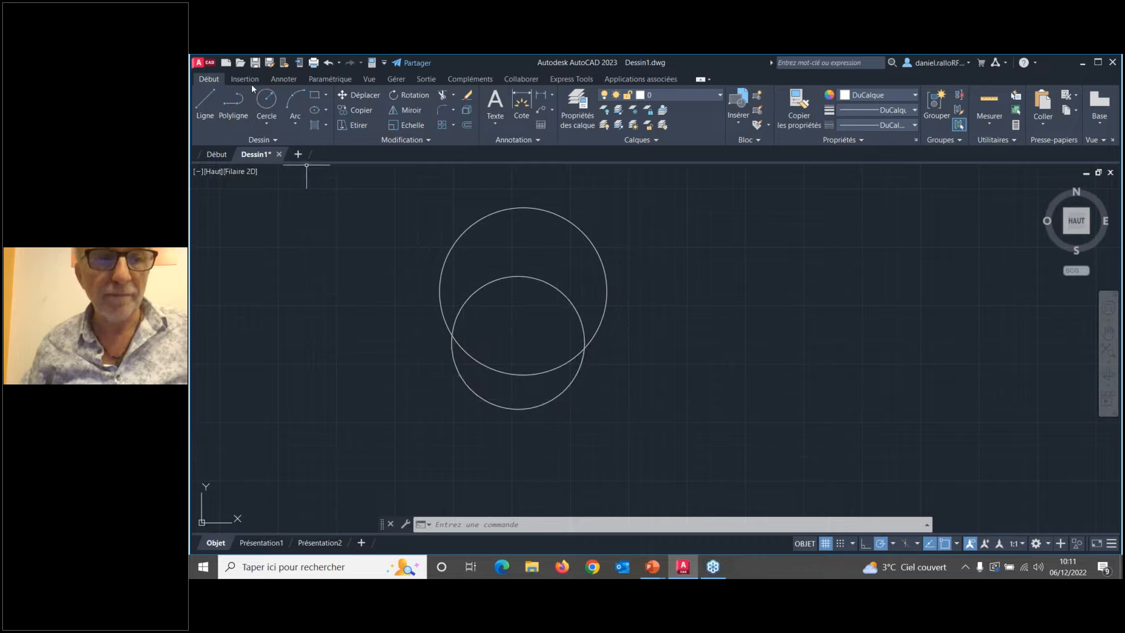
scroll(633, 234, down, 2)
mouse_move(632, 233)
middle_down()
mouse_move(728, 261)
mouse_move(708, 301)
middle_up()
scroll(708, 301, up, 2)
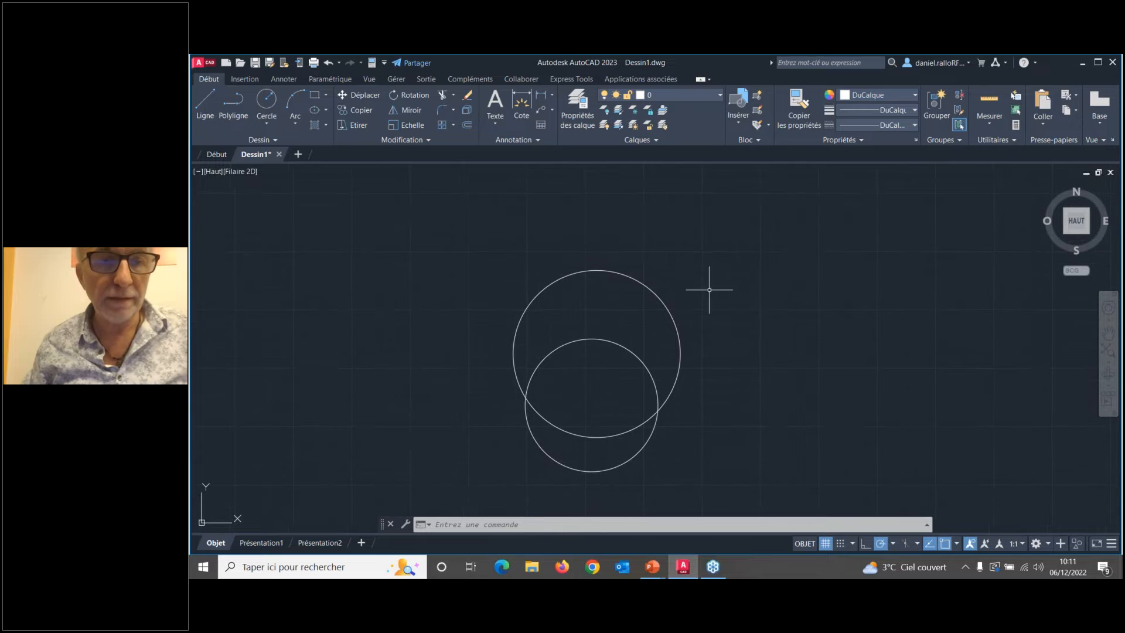
click(242, 81)
click(289, 80)
click(330, 81)
click(369, 80)
click(406, 80)
click(426, 79)
click(470, 79)
click(516, 79)
click(571, 79)
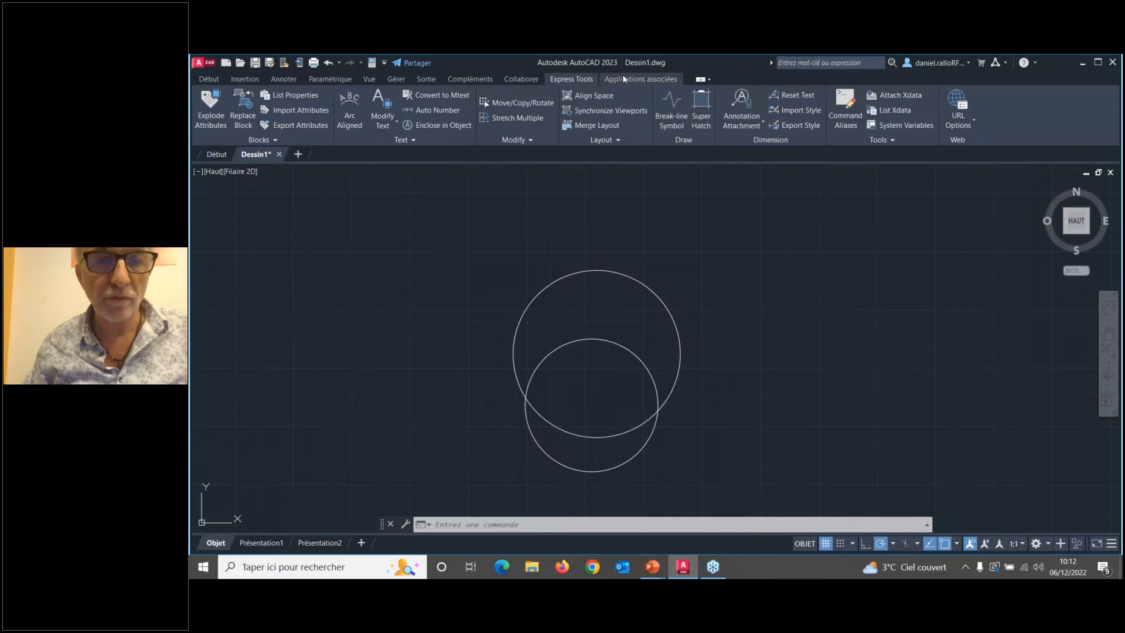
click(206, 79)
- Display the classic menu bar above the ribbon
click(383, 63)
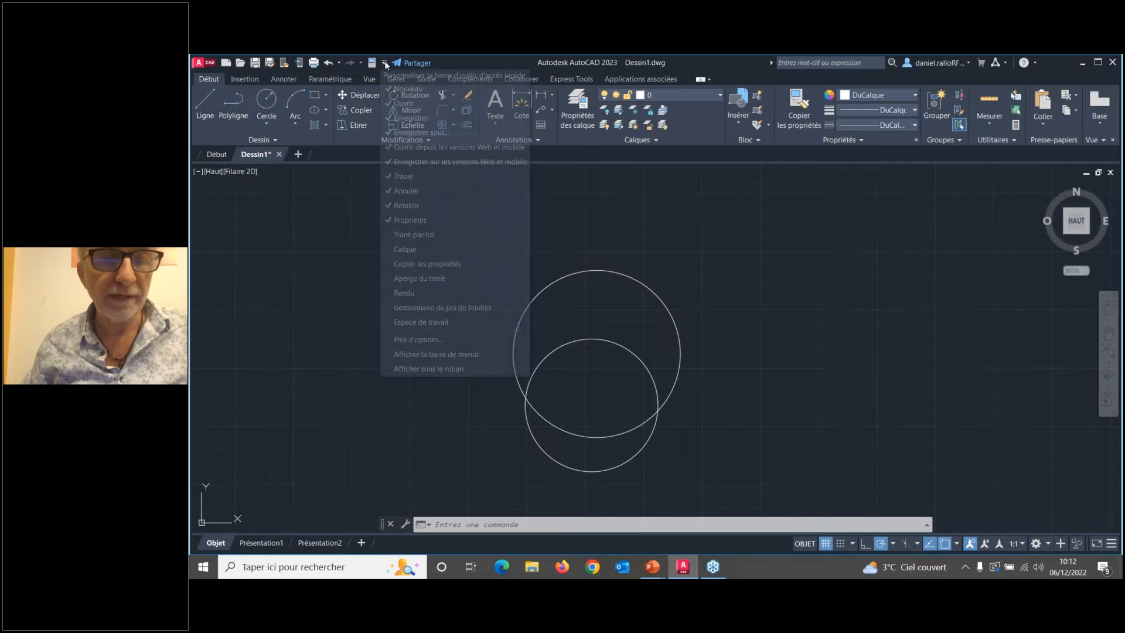
click(416, 353)
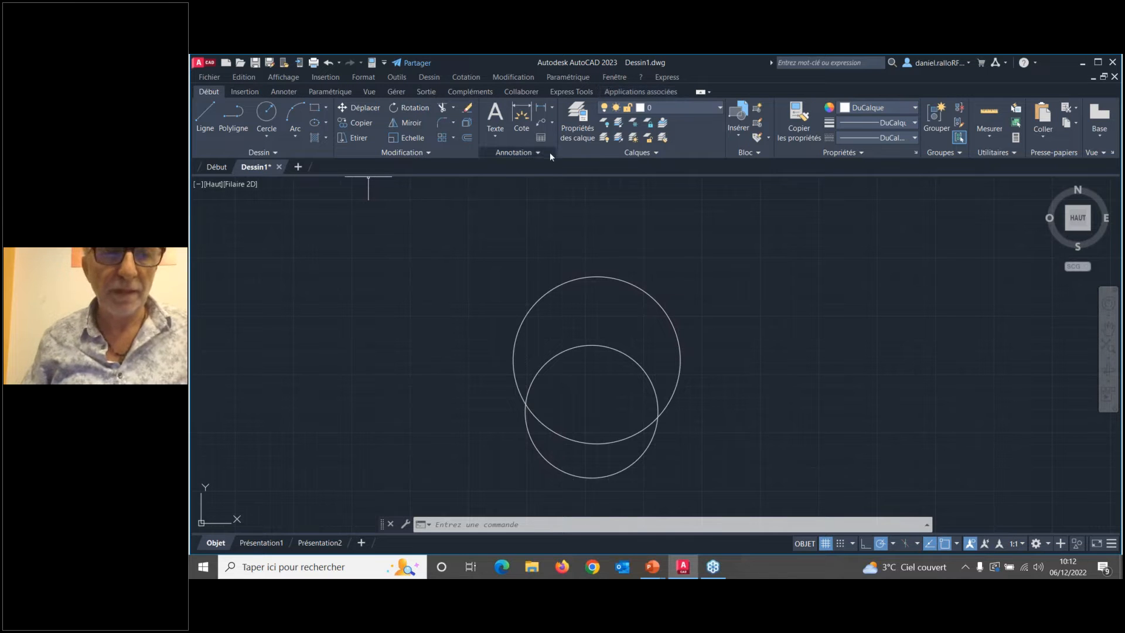
- Copy the two overlapping circles three times in a spaced row to the right of the original pair
scroll(450, 194, down, 2)
scroll(570, 236, up, 2)
scroll(570, 236, down, 2)
middle_drag(572, 226, 402, 234)
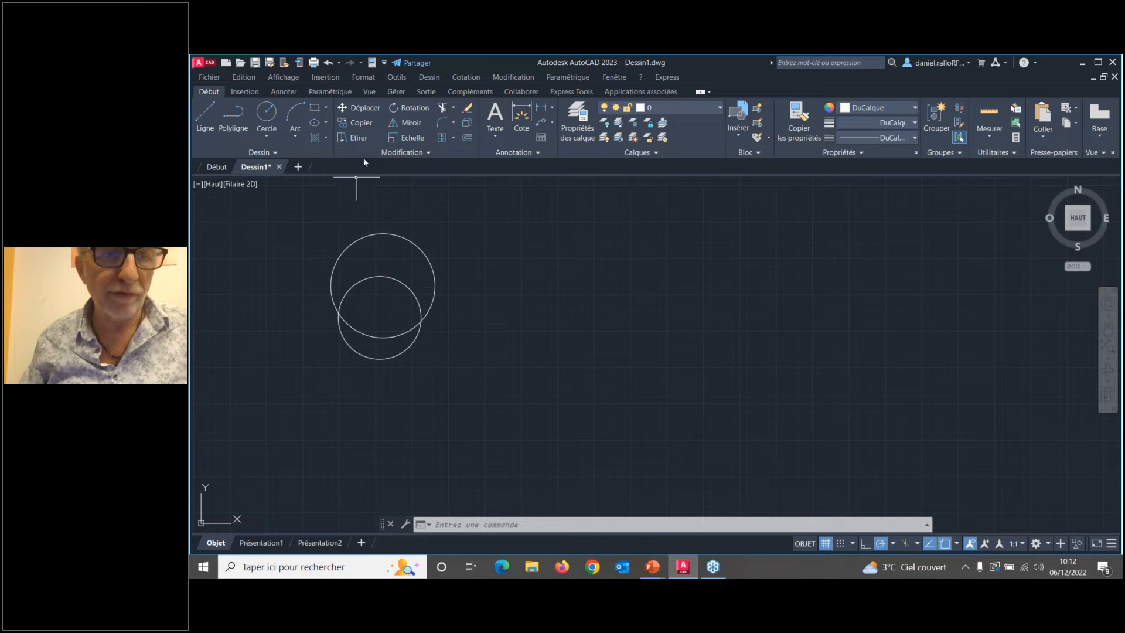
click(359, 124)
click(472, 213)
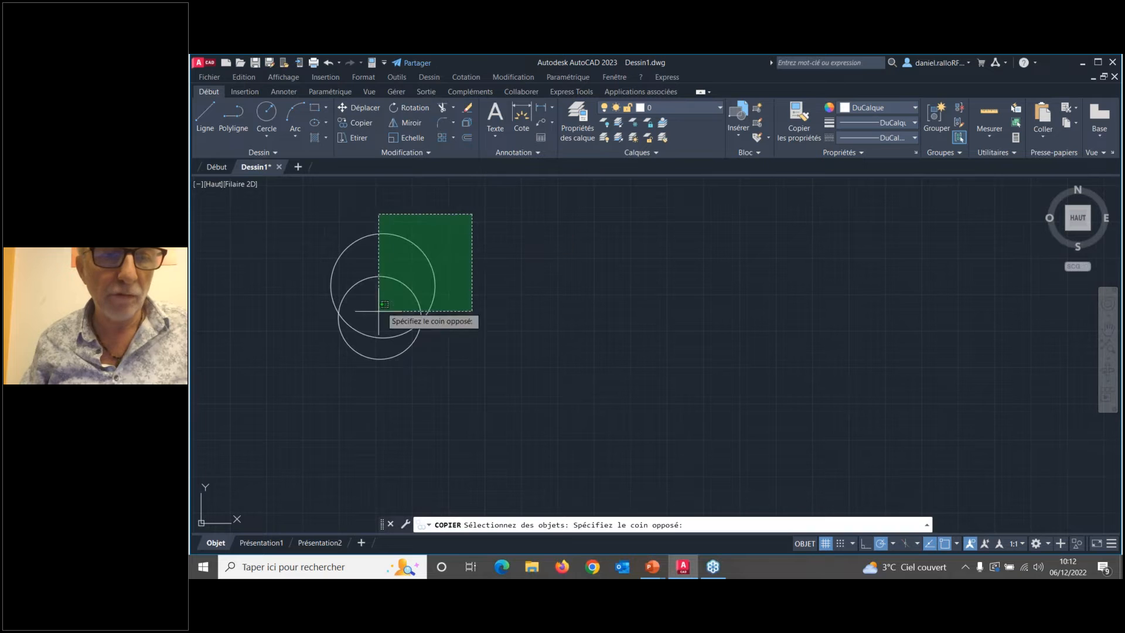
click(280, 418)
key(Return)
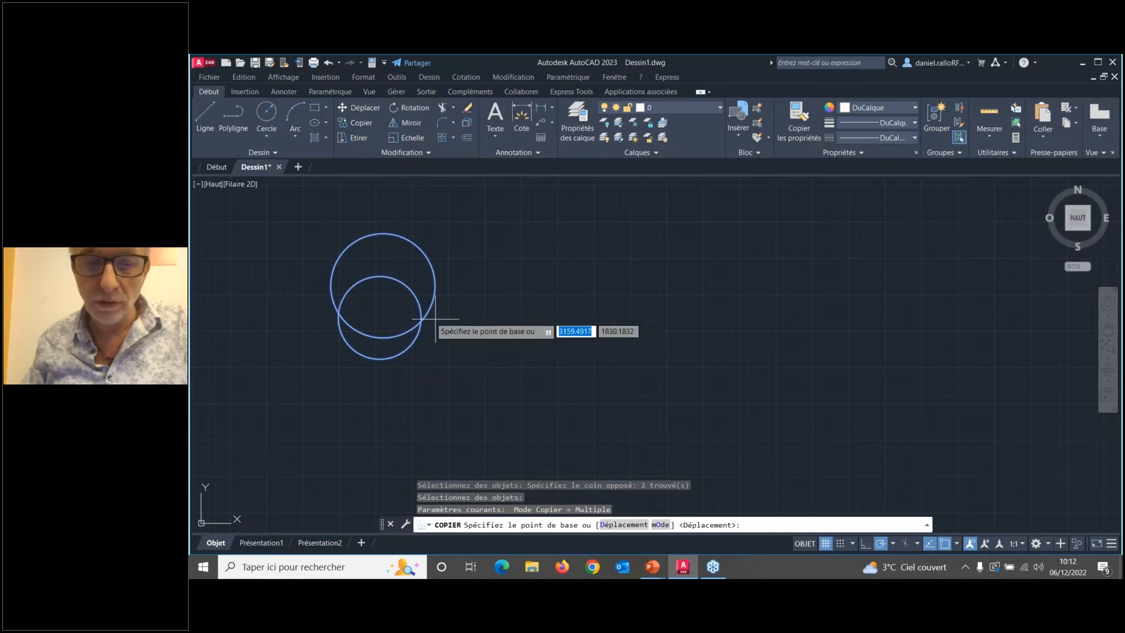
click(387, 294)
click(541, 302)
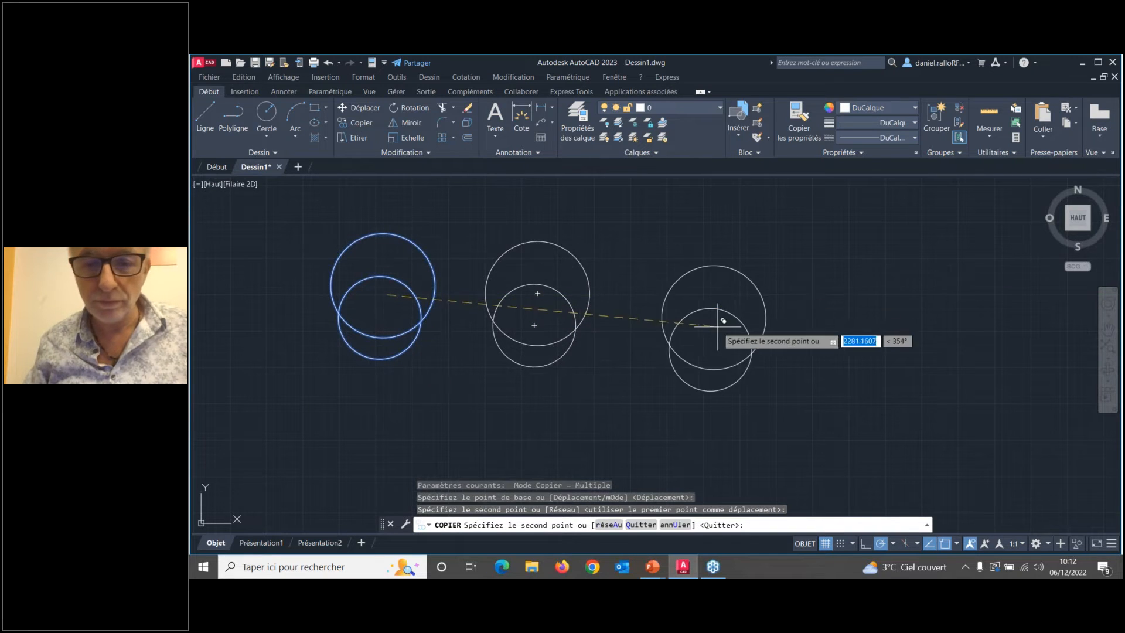
click(728, 324)
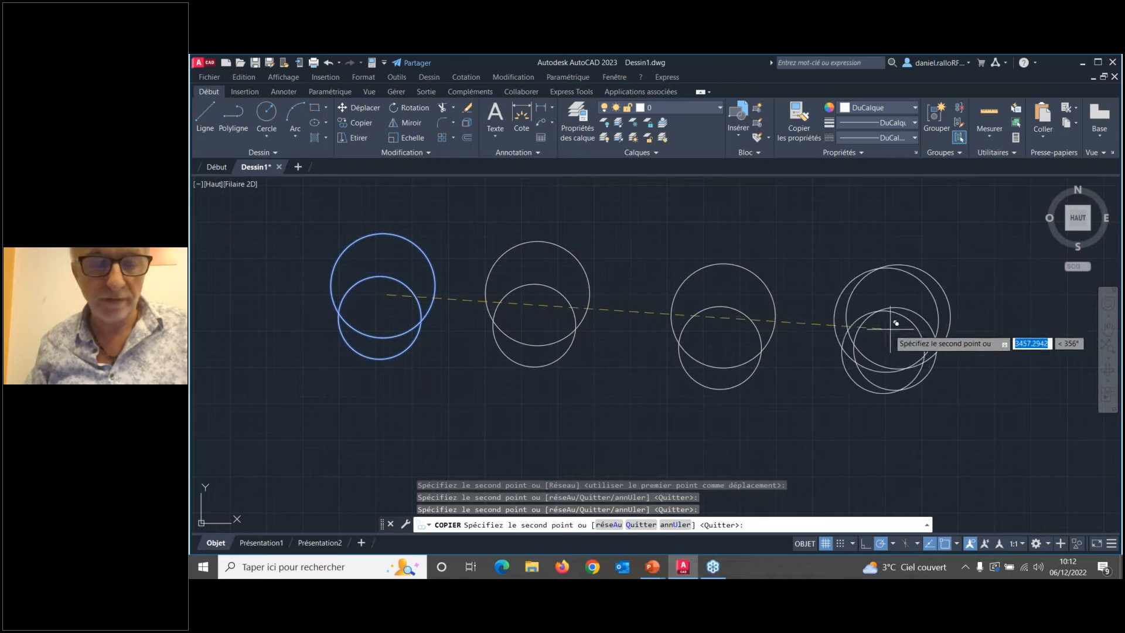
click(902, 324)
key(Escape)
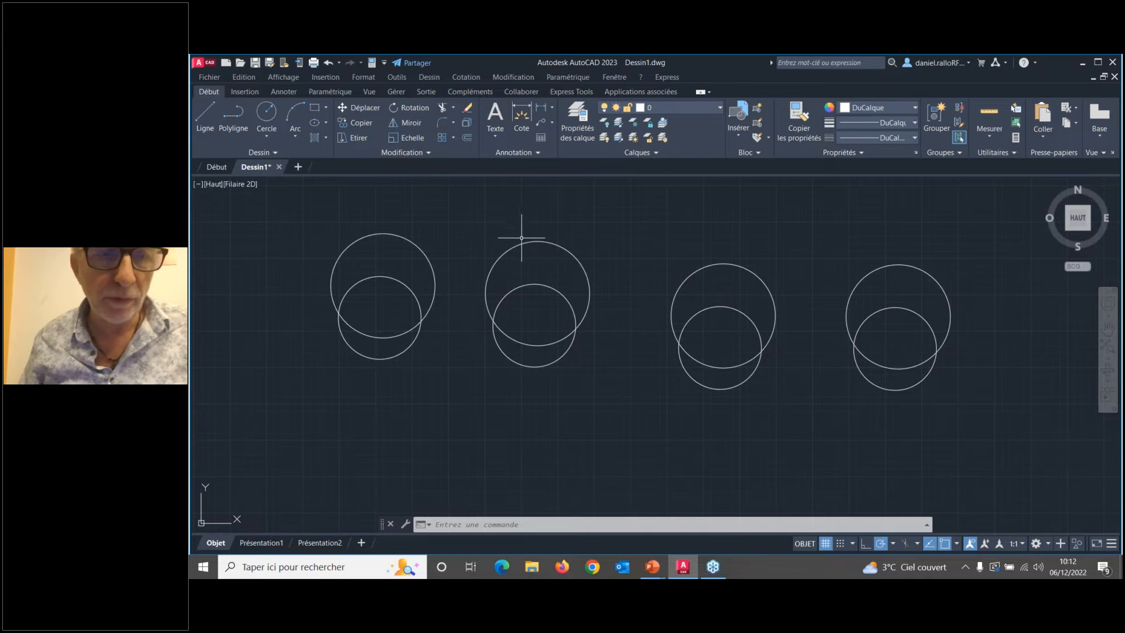
- Convert the two circles of the second pair from the left into regions
click(273, 152)
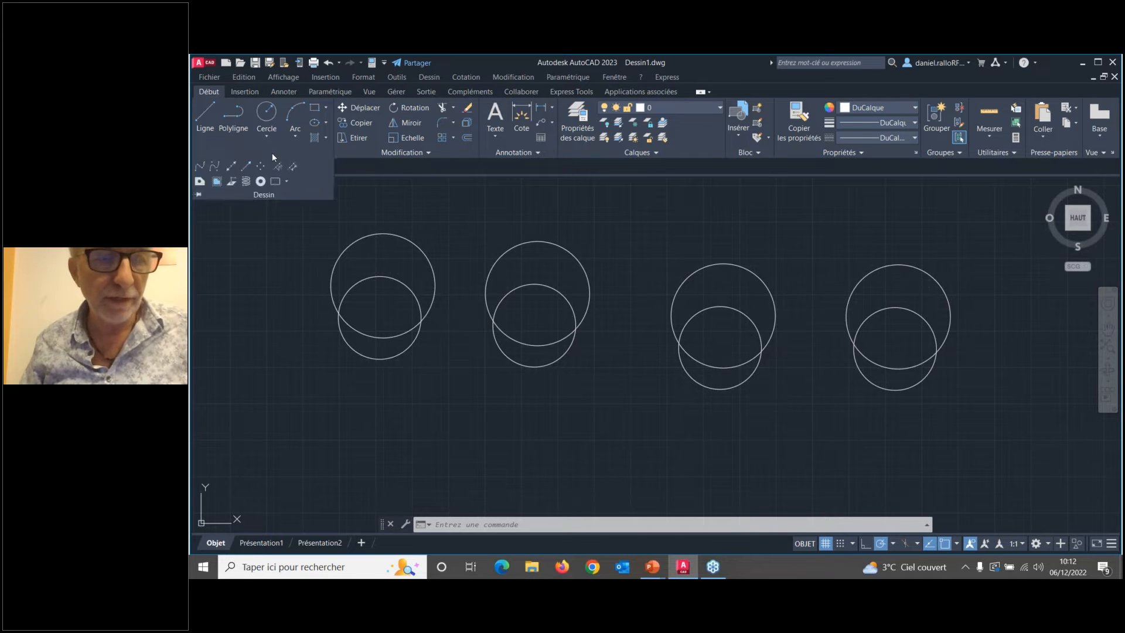
click(200, 182)
click(632, 207)
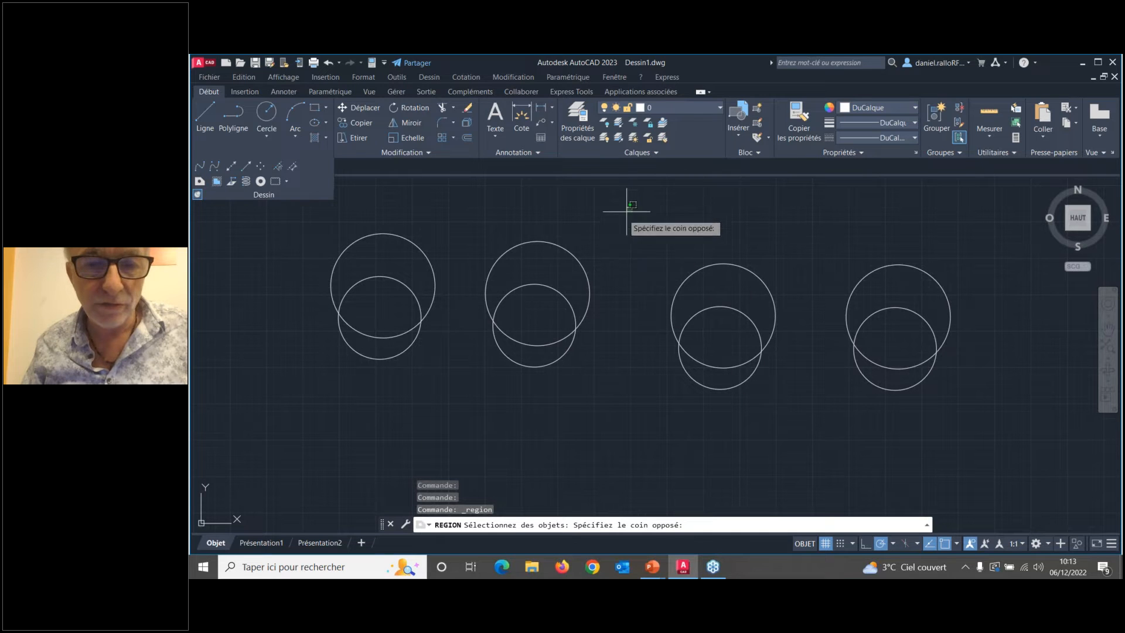
click(463, 408)
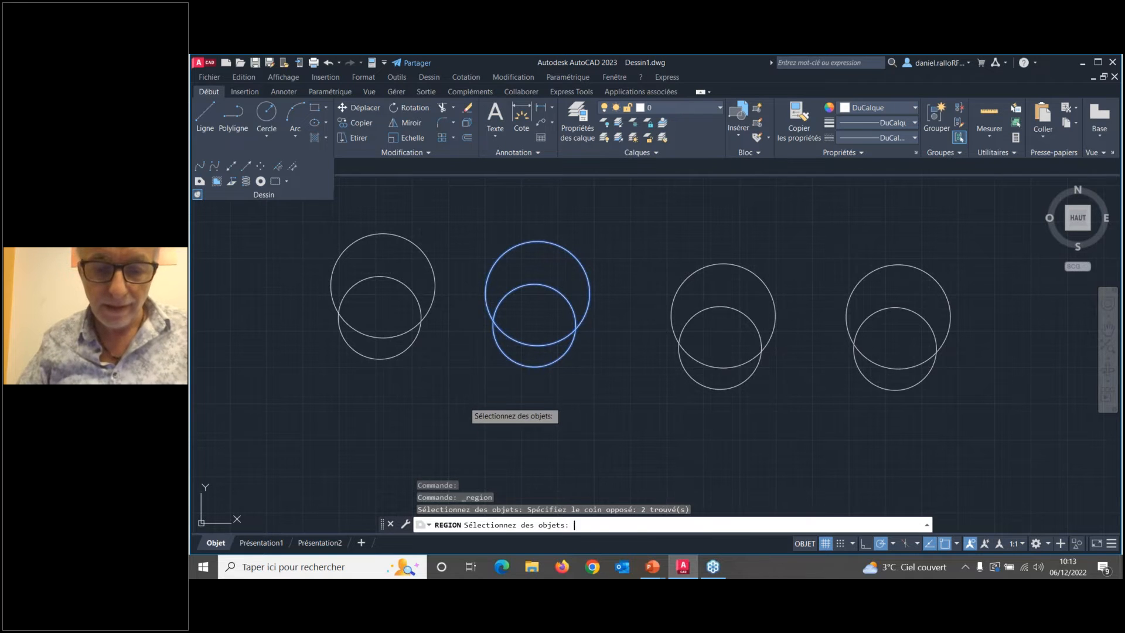
key(Return)
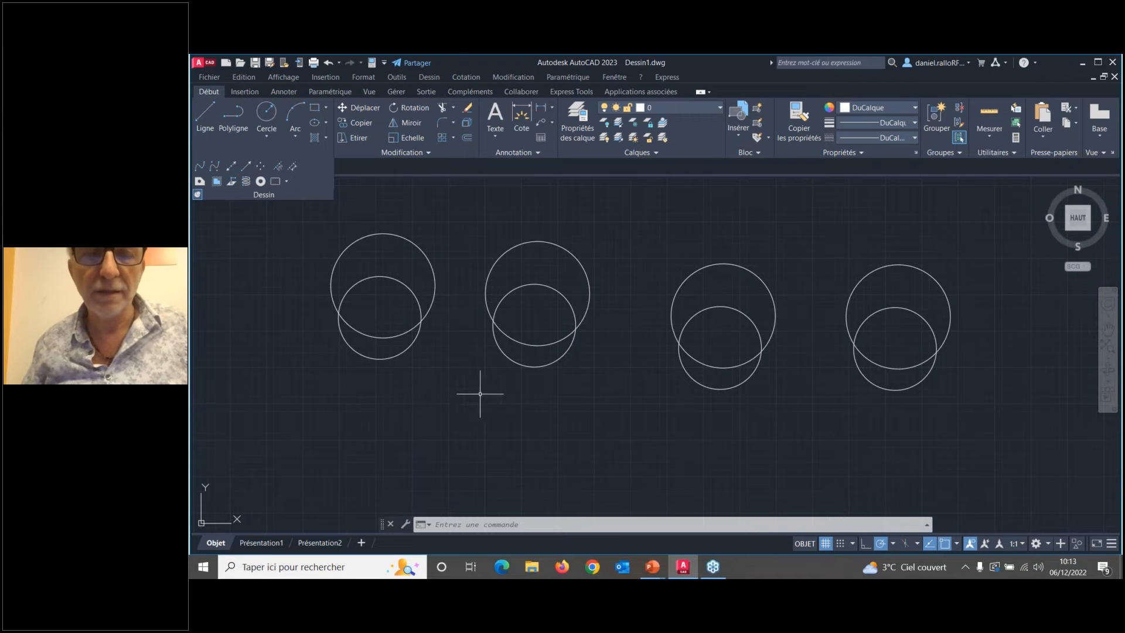
- Merge the two circular regions of the second pair into one shape with the Union operation
click(519, 77)
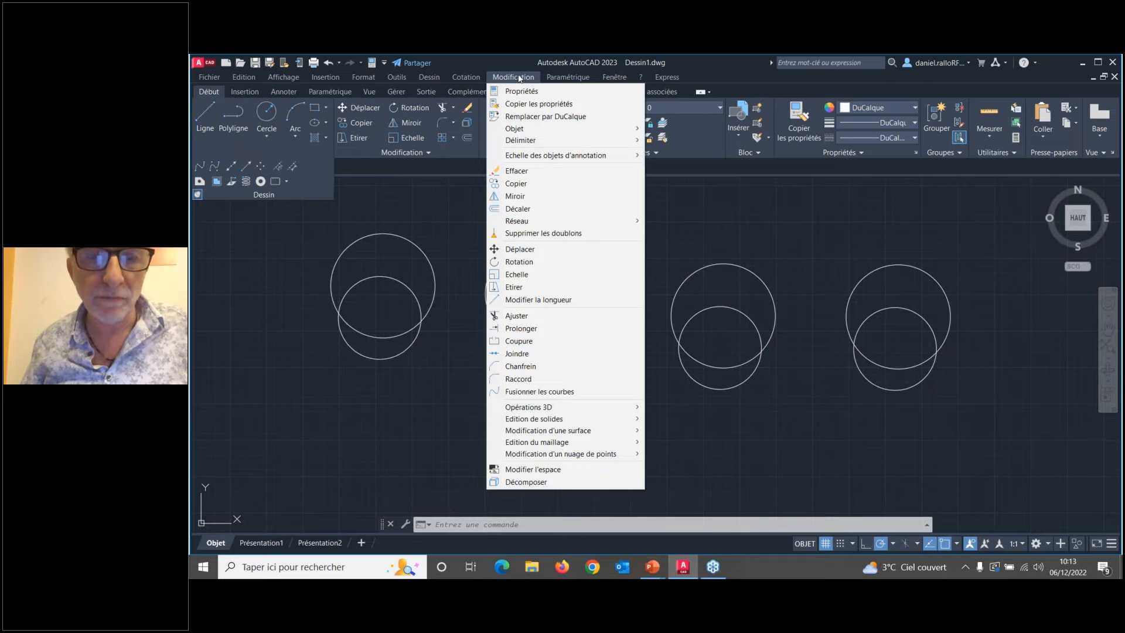
click(519, 77)
click(501, 77)
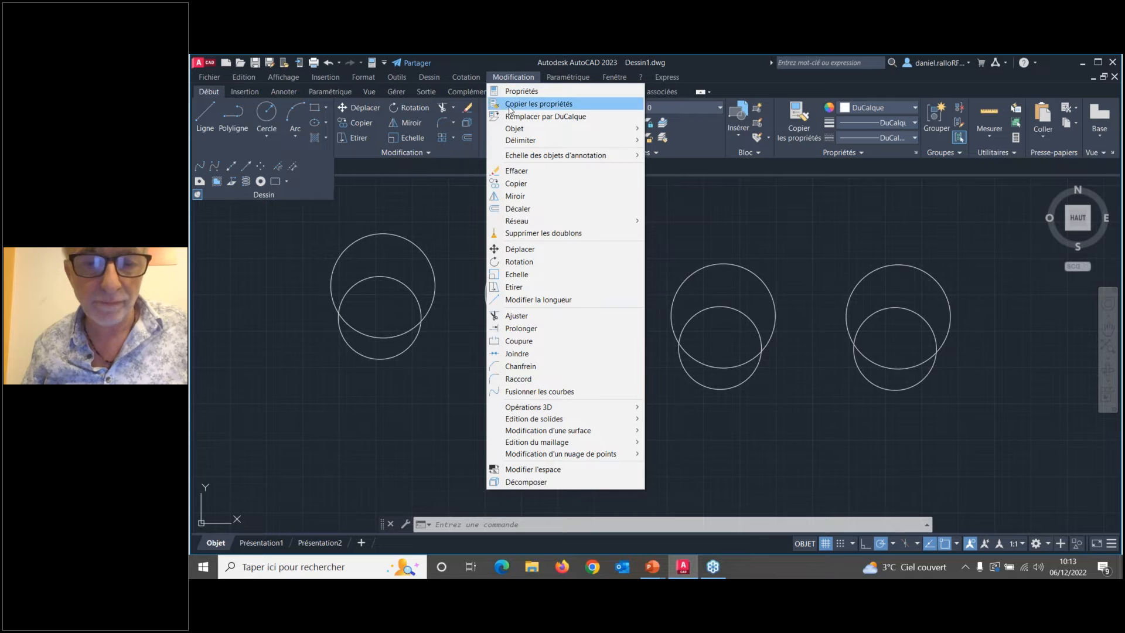
mouse_move(525, 420)
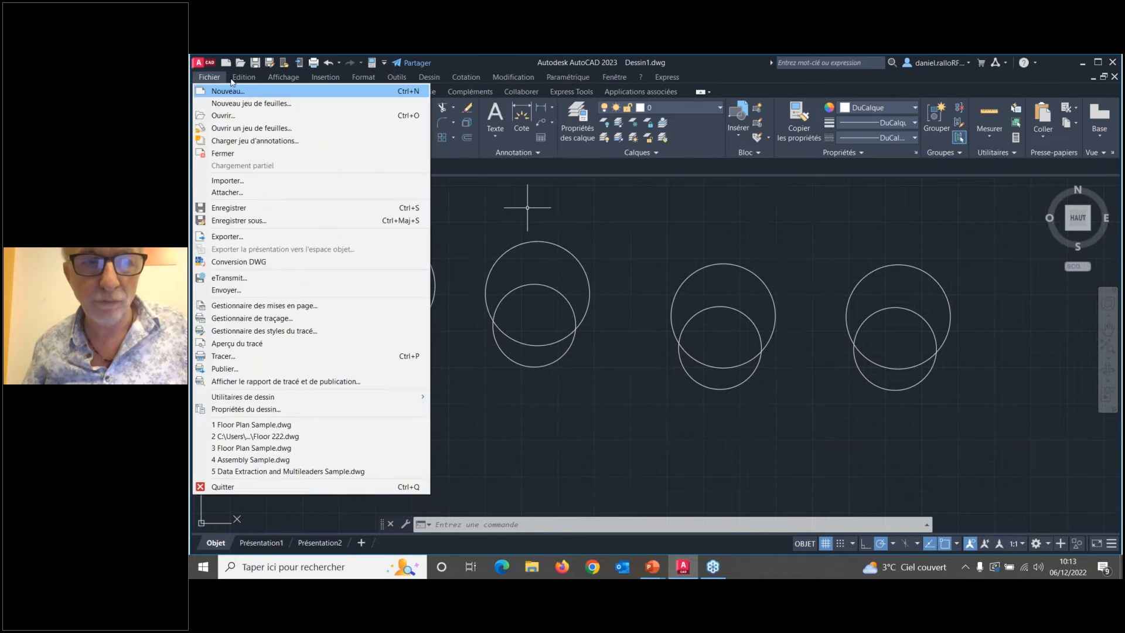
mouse_move(523, 80)
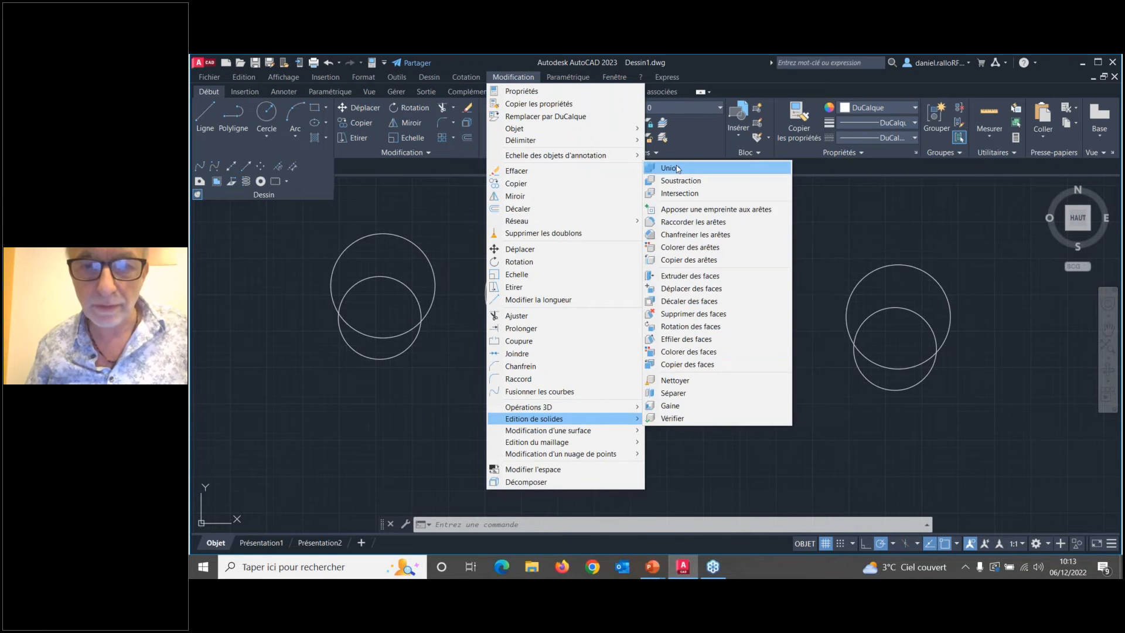
click(672, 168)
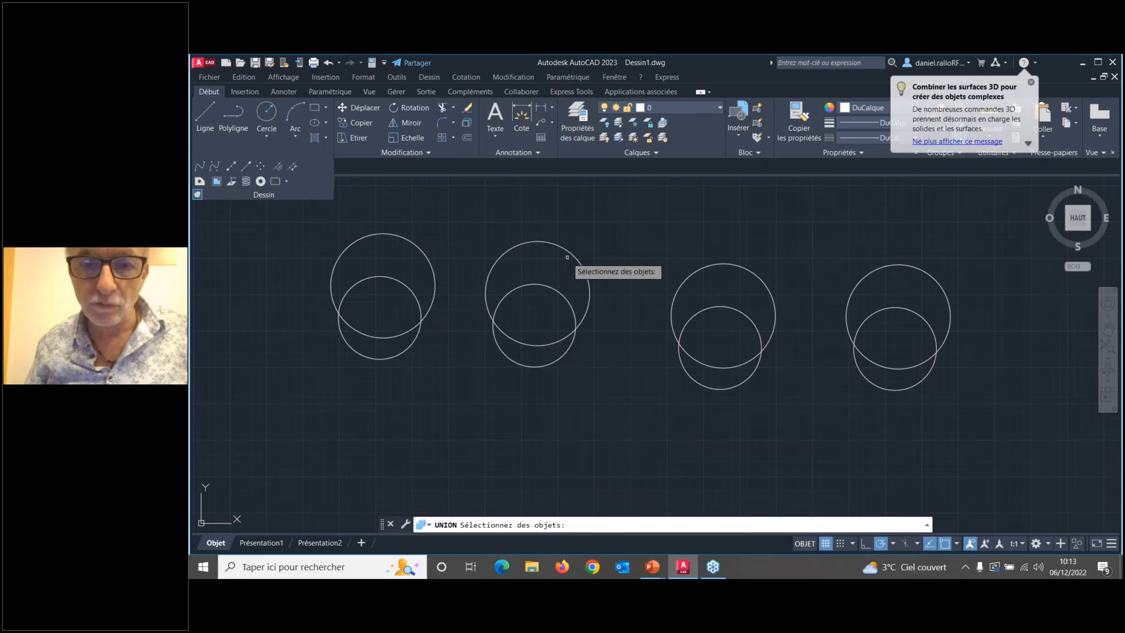
click(619, 215)
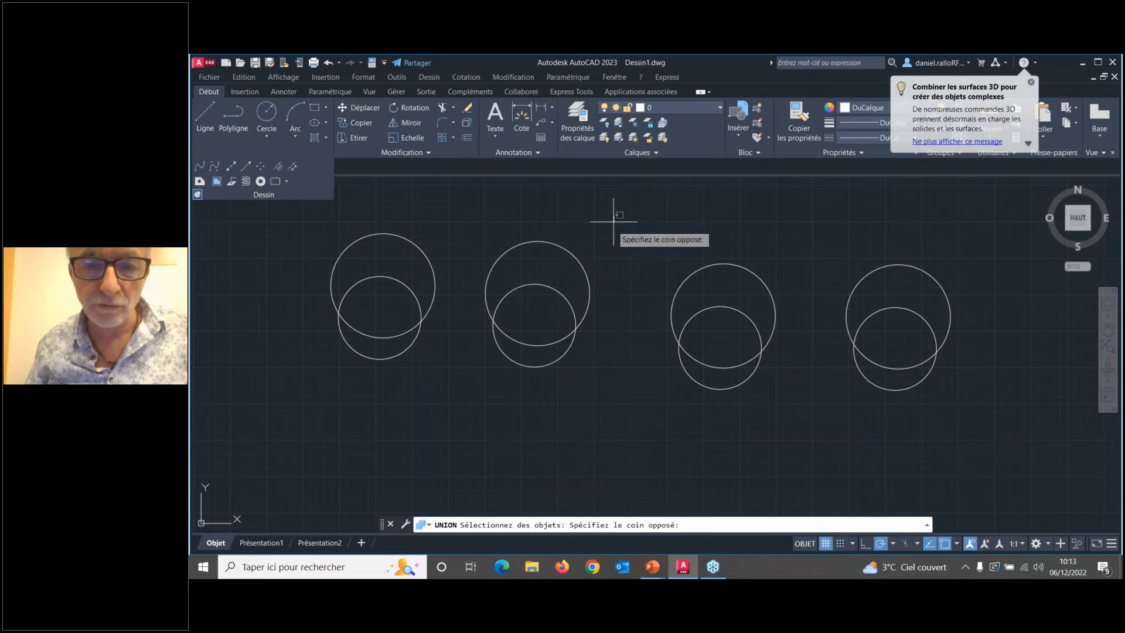
click(468, 411)
key(Return)
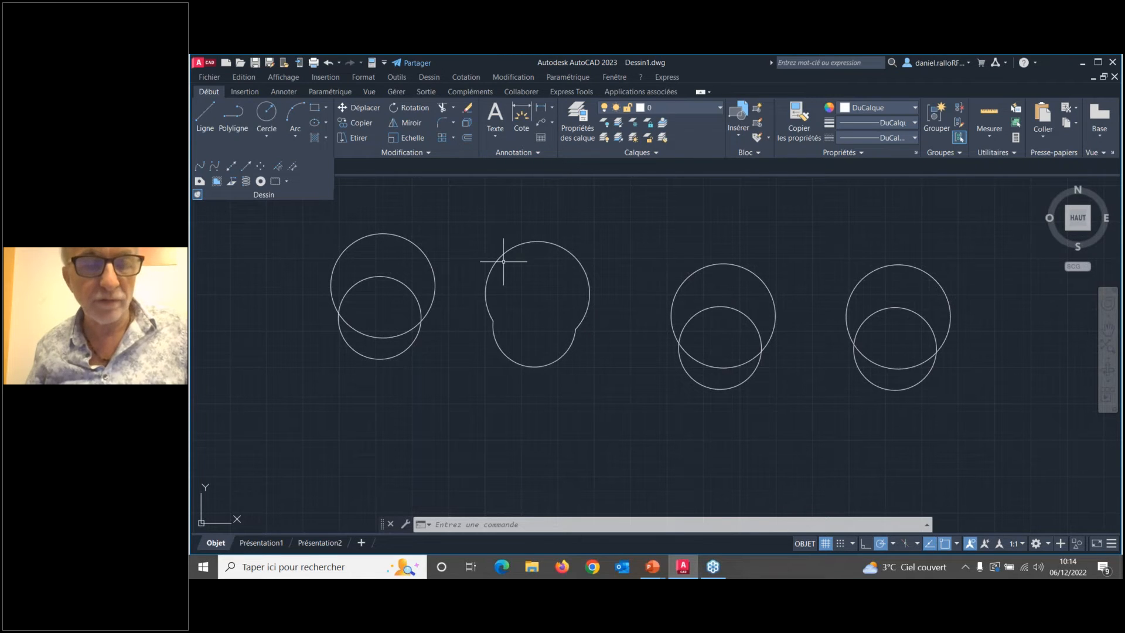
- Draw two overlapping rectangles below the circle pairs, the second one about 863 wide and 1400 high
scroll(502, 262, down, 5)
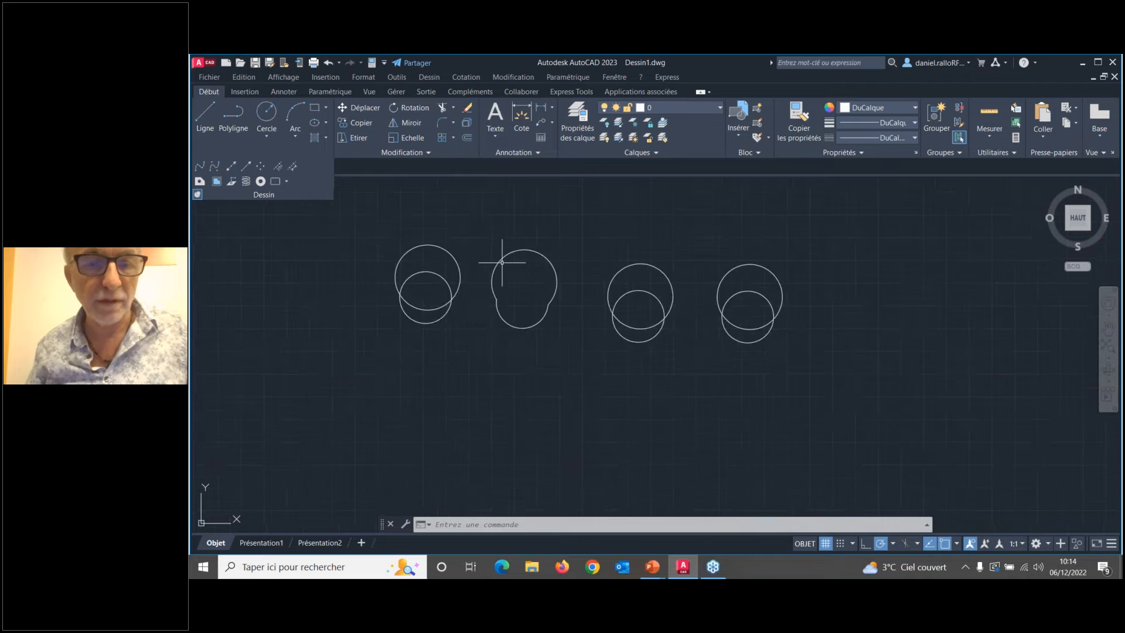
click(314, 108)
click(399, 334)
click(460, 394)
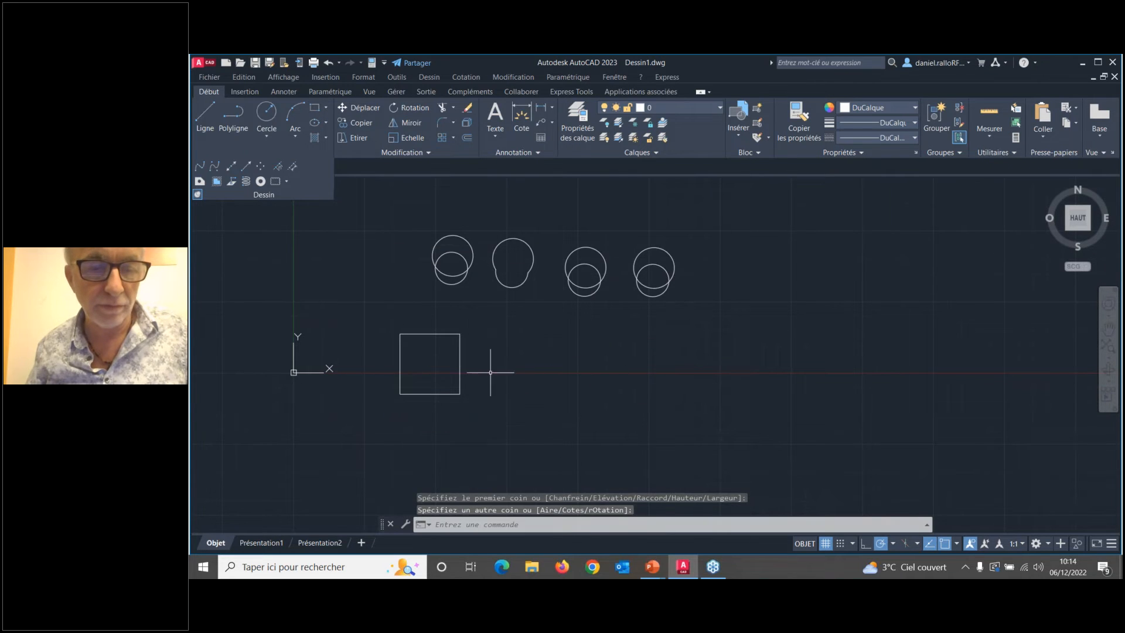
key(Return)
click(485, 352)
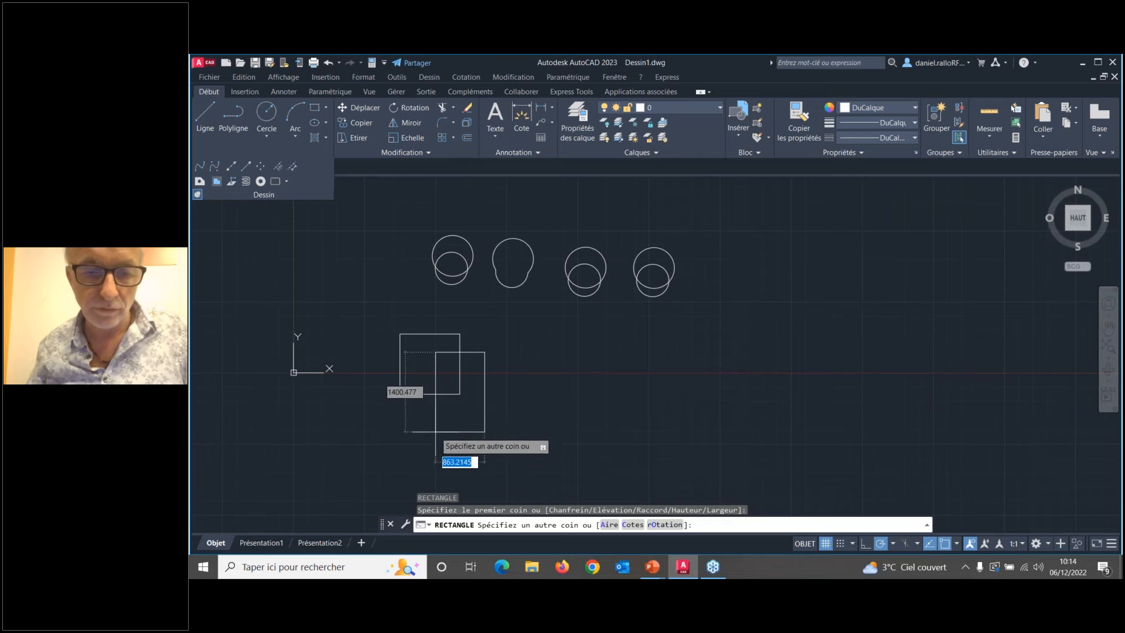
click(436, 431)
key(Return)
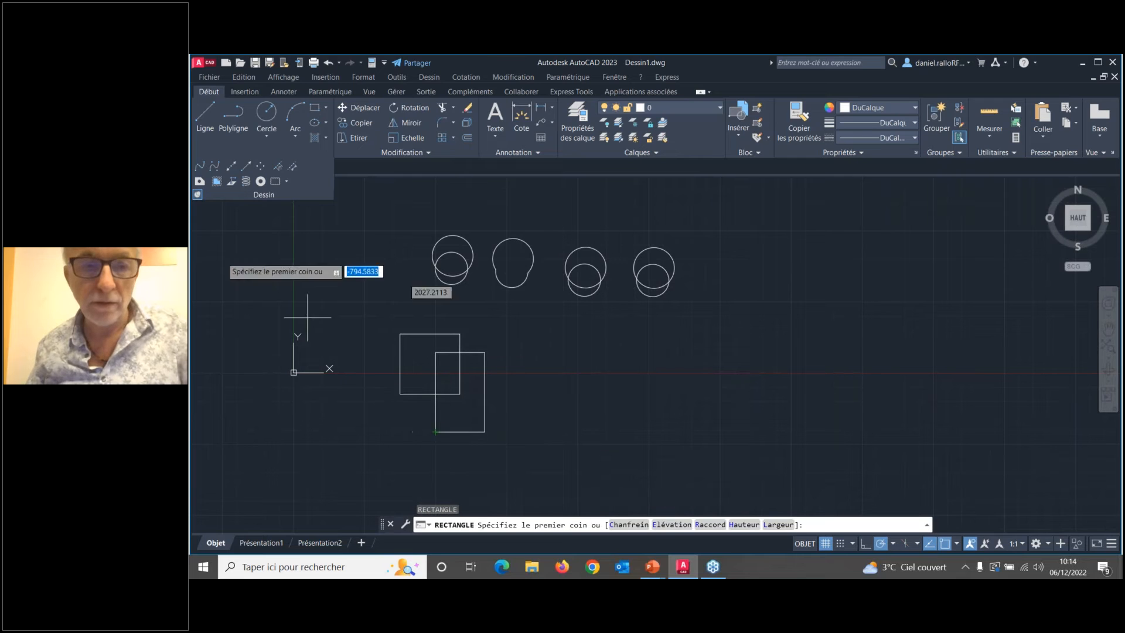
- Convert the two overlapping rectangles into regions
click(199, 181)
click(489, 316)
click(396, 462)
key(Return)
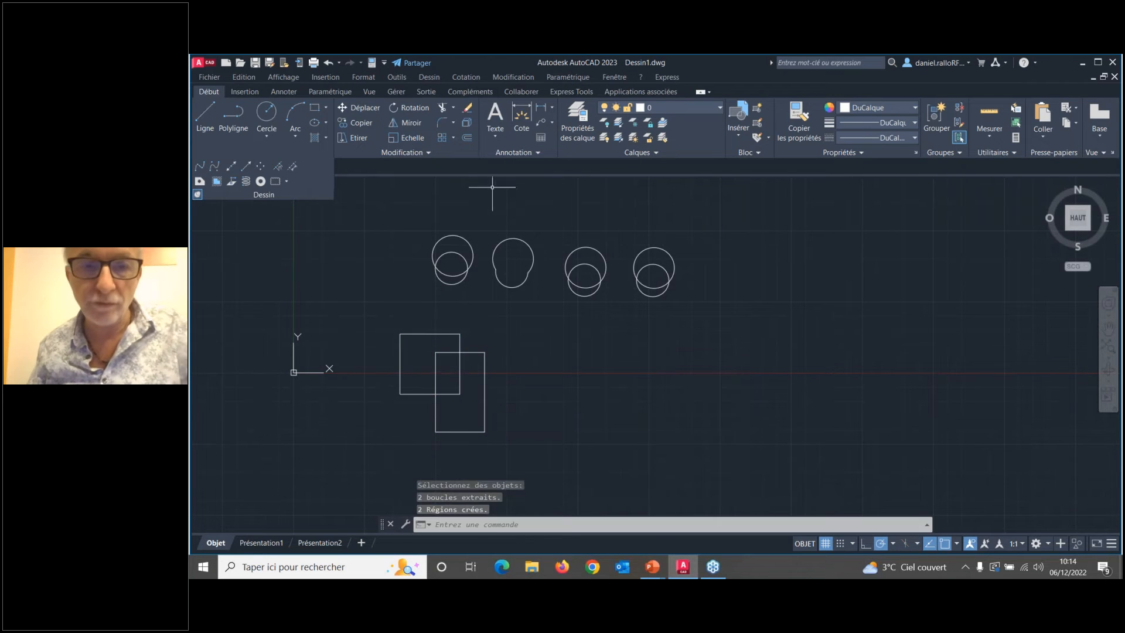
- Merge the two overlapping rectangular regions below the circle pairs into one shape with the Union operation
click(500, 77)
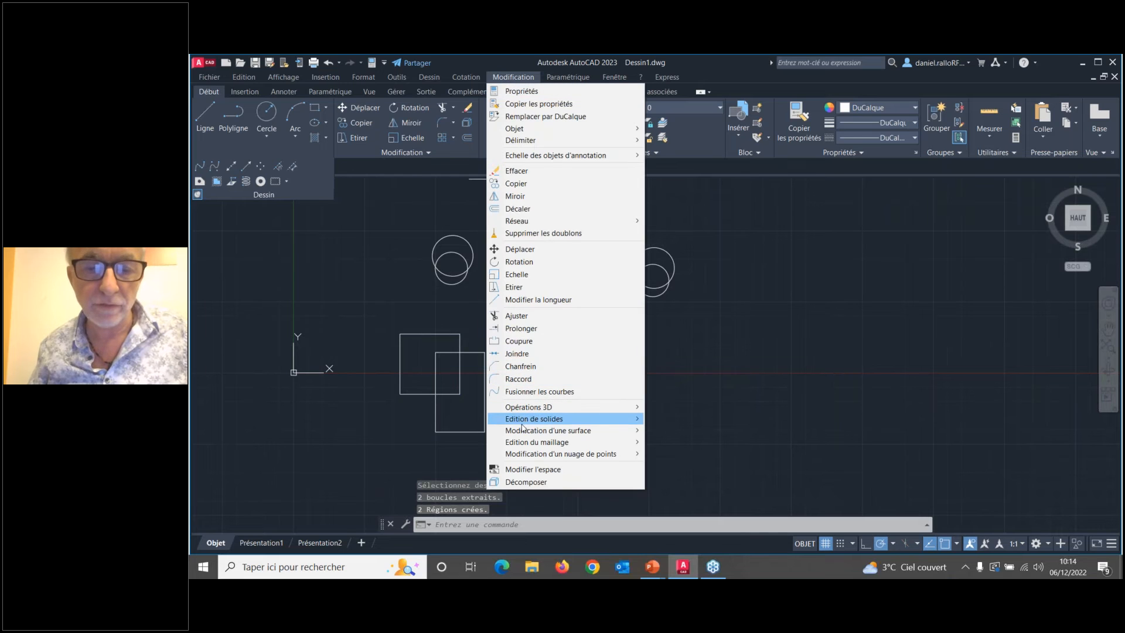
mouse_move(533, 418)
click(671, 168)
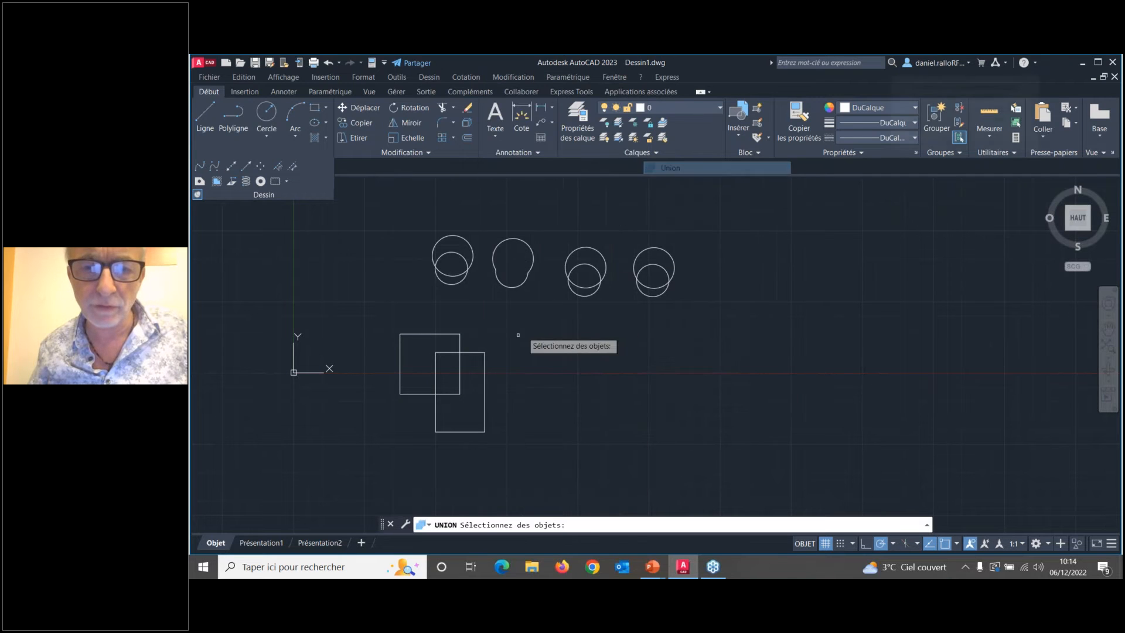
click(511, 319)
click(360, 462)
key(Return)
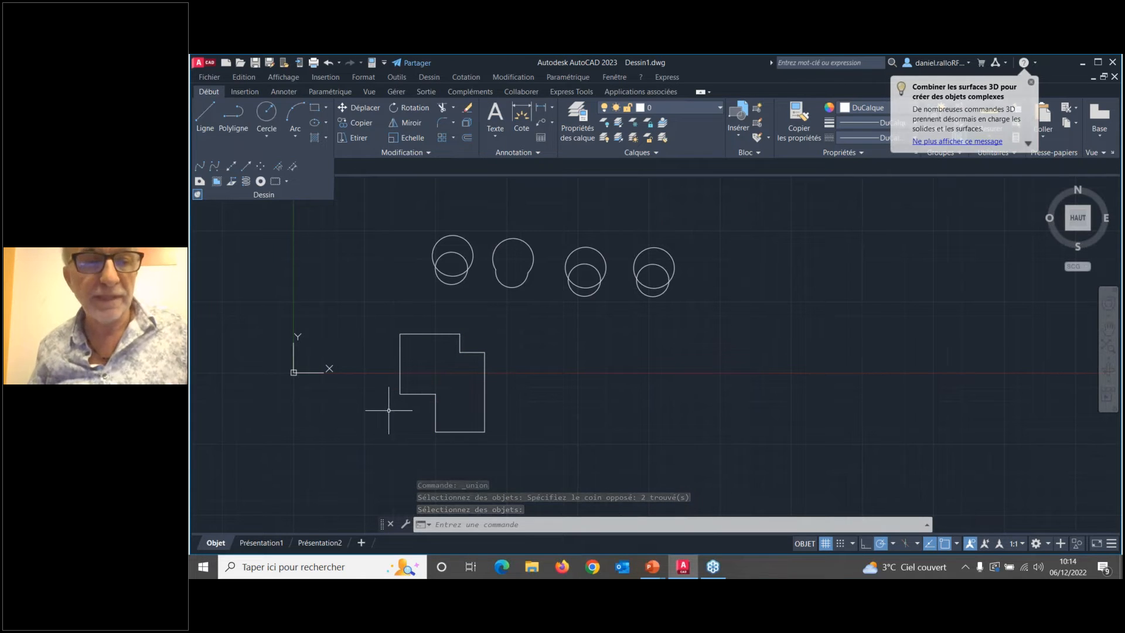
- Draw two more rectangles stepping diagonally down from the merged shape, the first overlapping its lower right corner and the second overlapping the first
scroll(385, 406, down, 2)
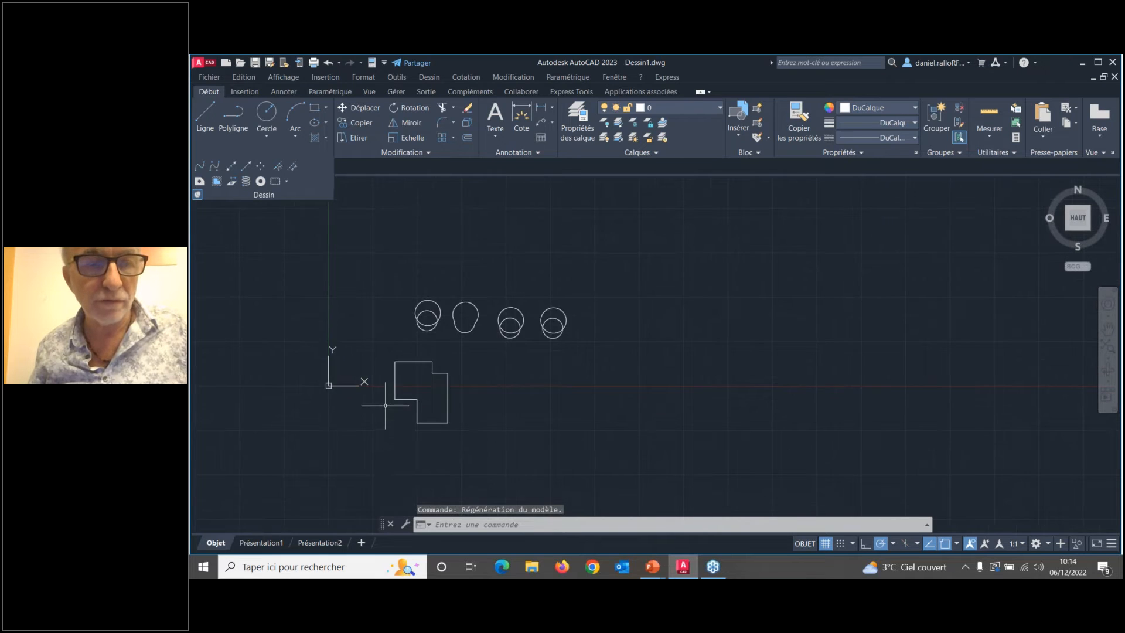
click(314, 108)
click(486, 400)
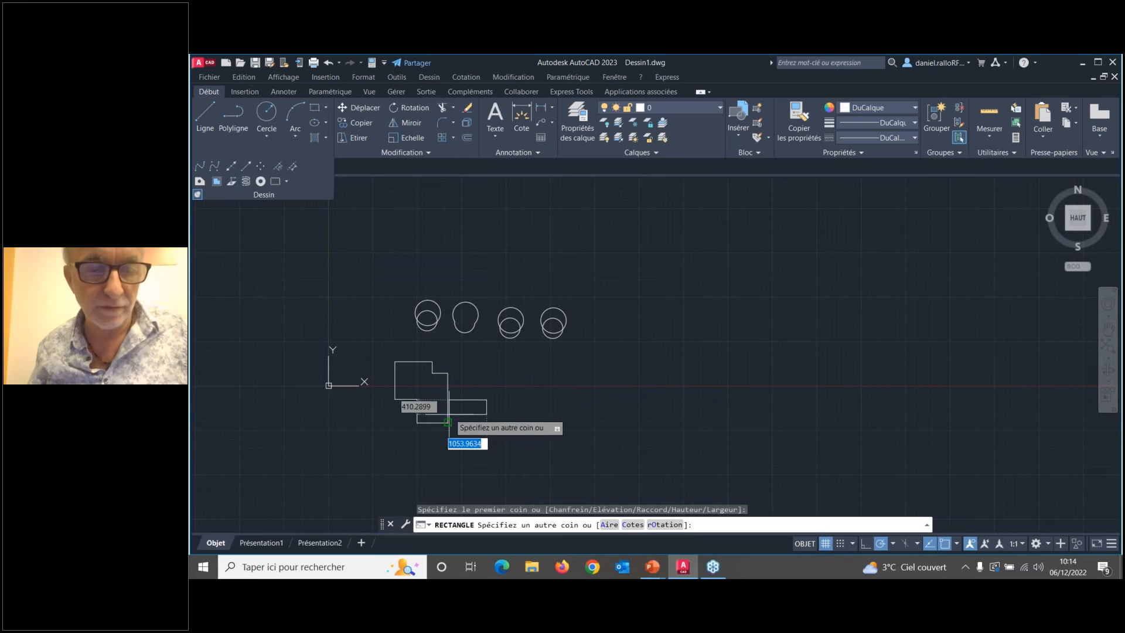
key(Return)
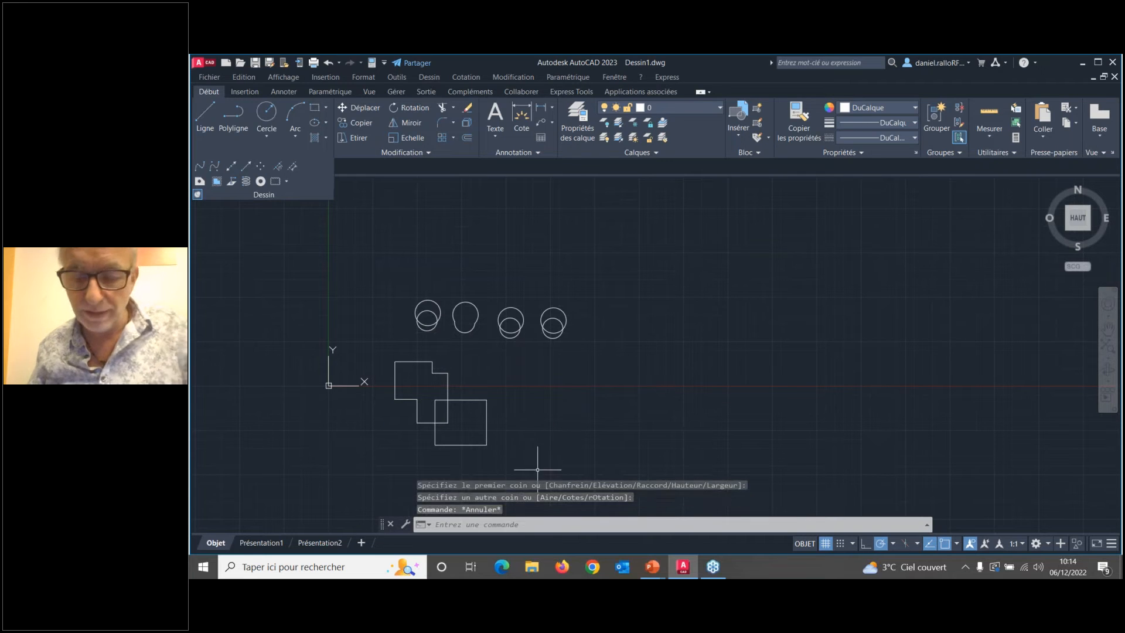
click(505, 423)
key(Escape)
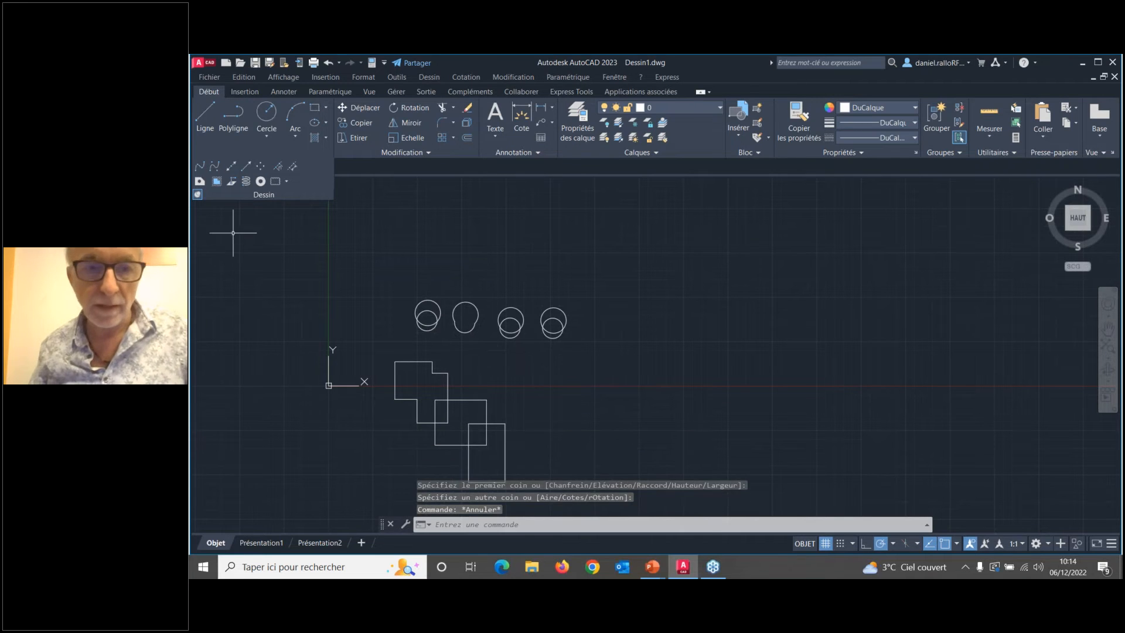
- Convert the two newly added rectangles into regions
click(201, 182)
click(521, 356)
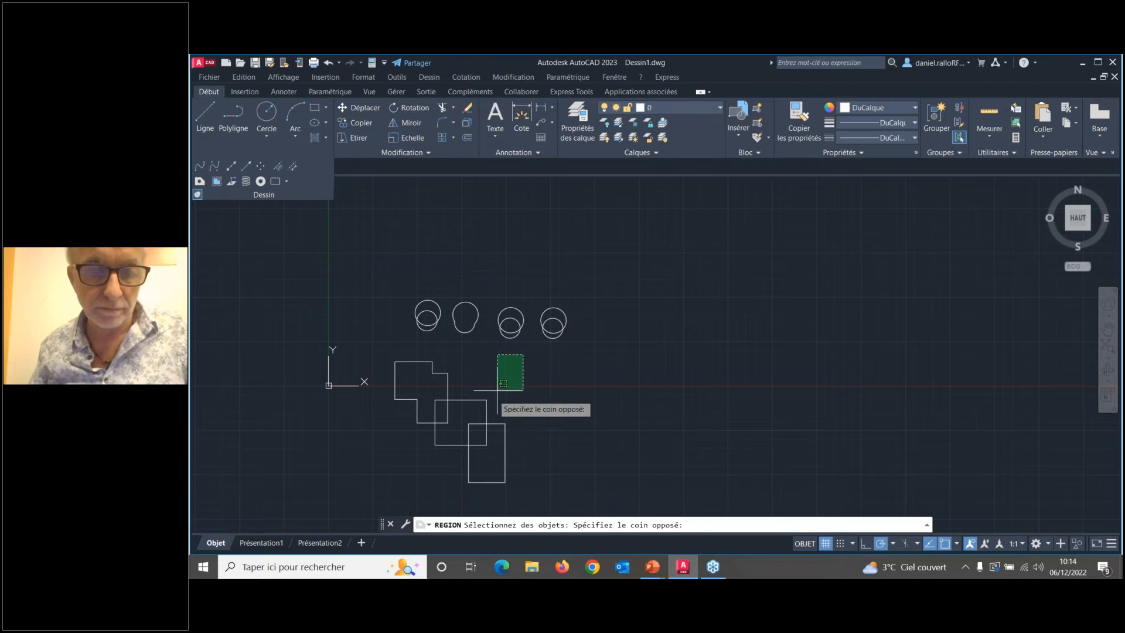
click(382, 521)
key(Return)
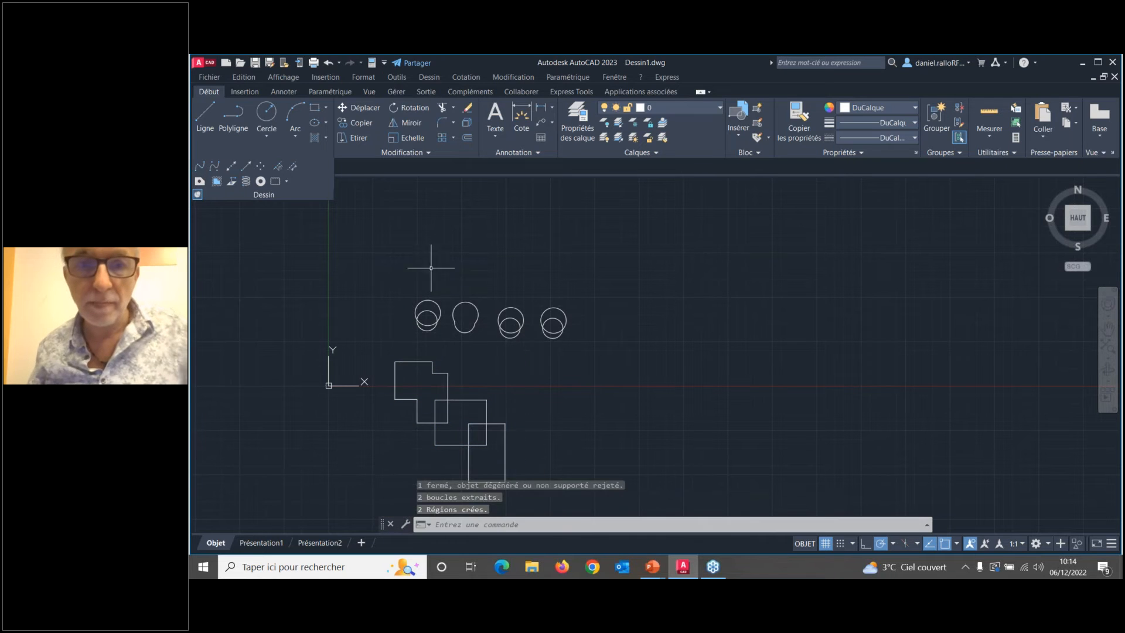
- Unite the two new rectangular regions with the earlier merged shape into a single stair-shaped region
click(513, 77)
mouse_move(536, 417)
click(689, 169)
click(533, 353)
click(372, 479)
key(Return)
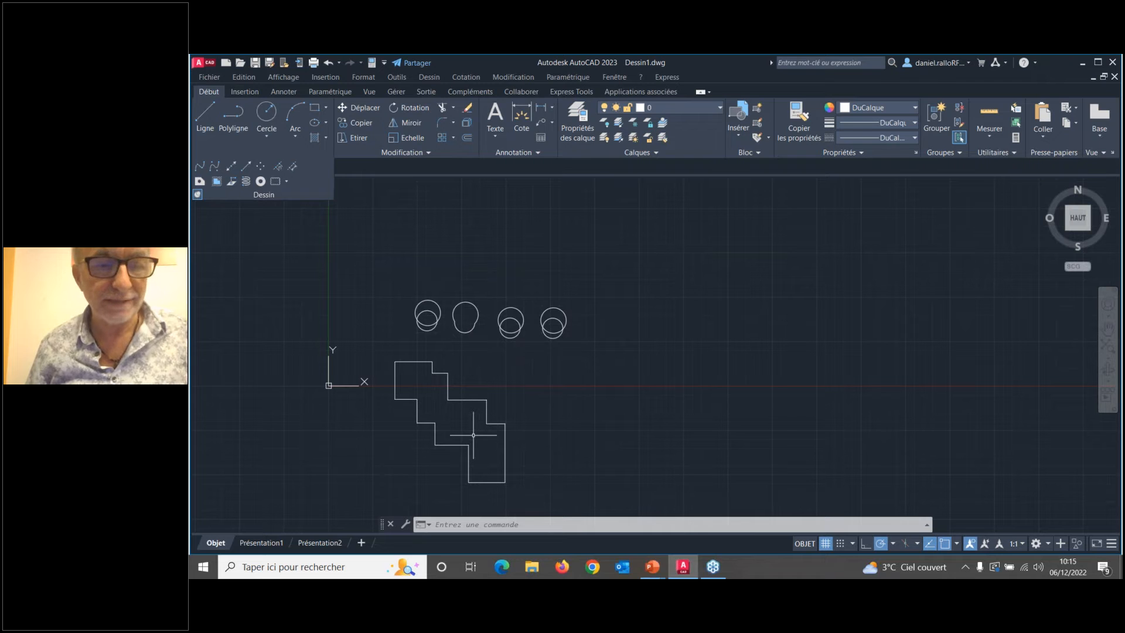
- Convert the two overlapping circles of the third pair from the left into regions
scroll(469, 349, up, 4)
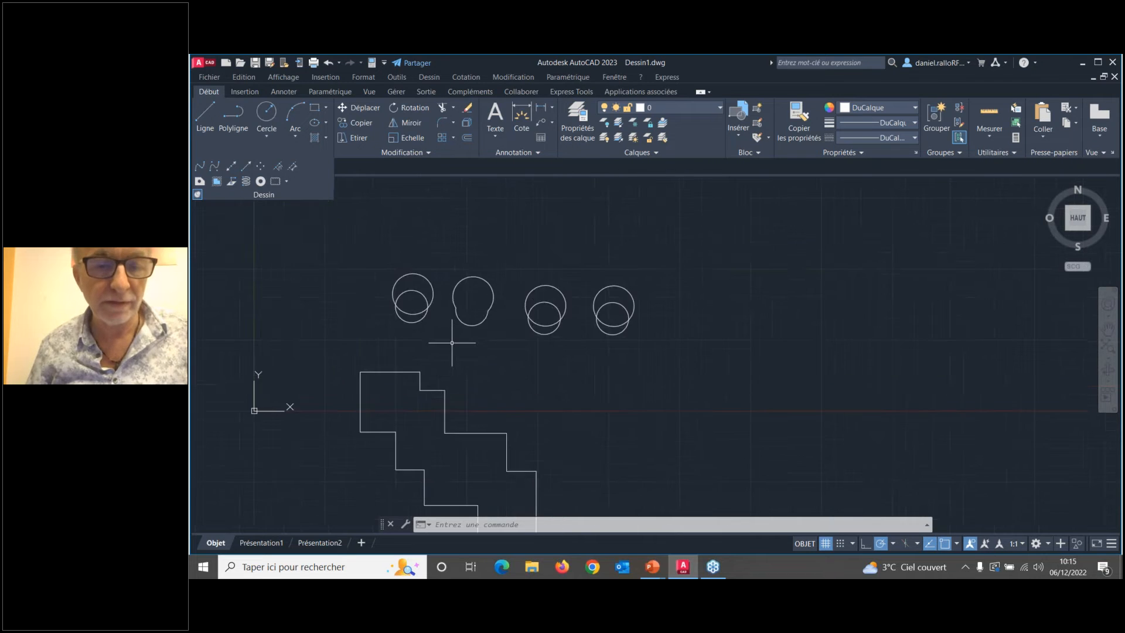
middle_drag(481, 274, 502, 308)
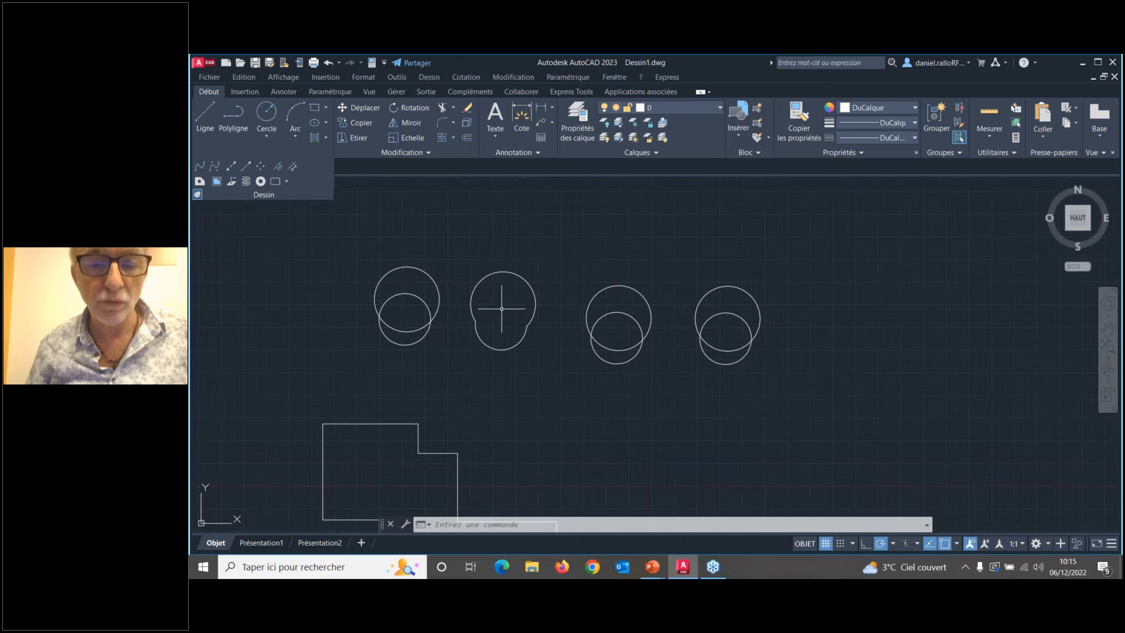
scroll(623, 269, up, 3)
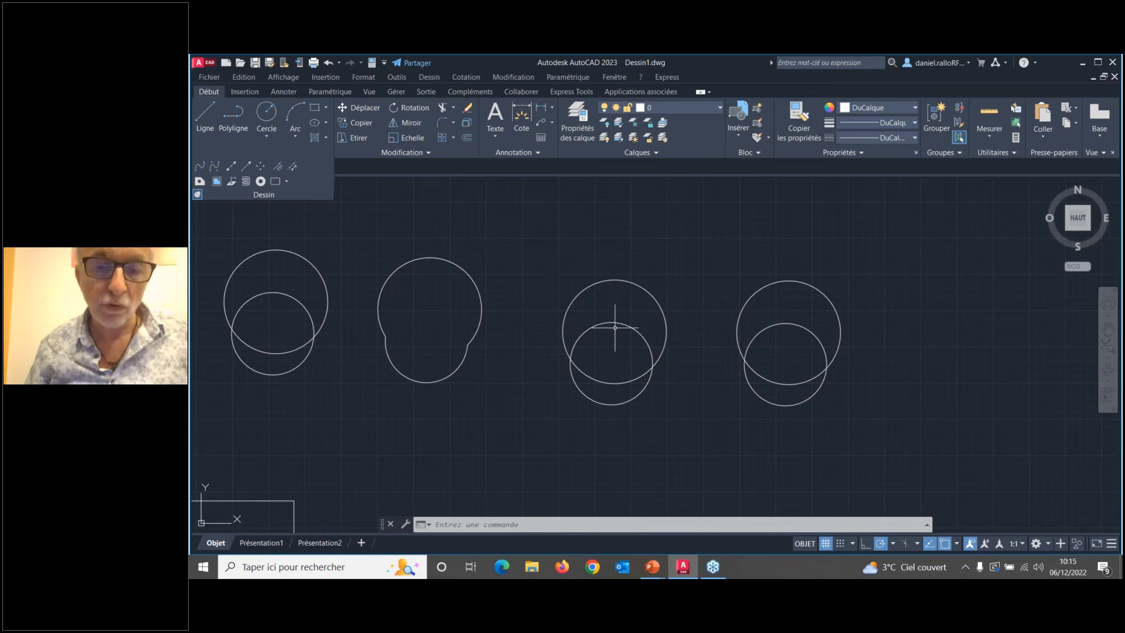
click(199, 181)
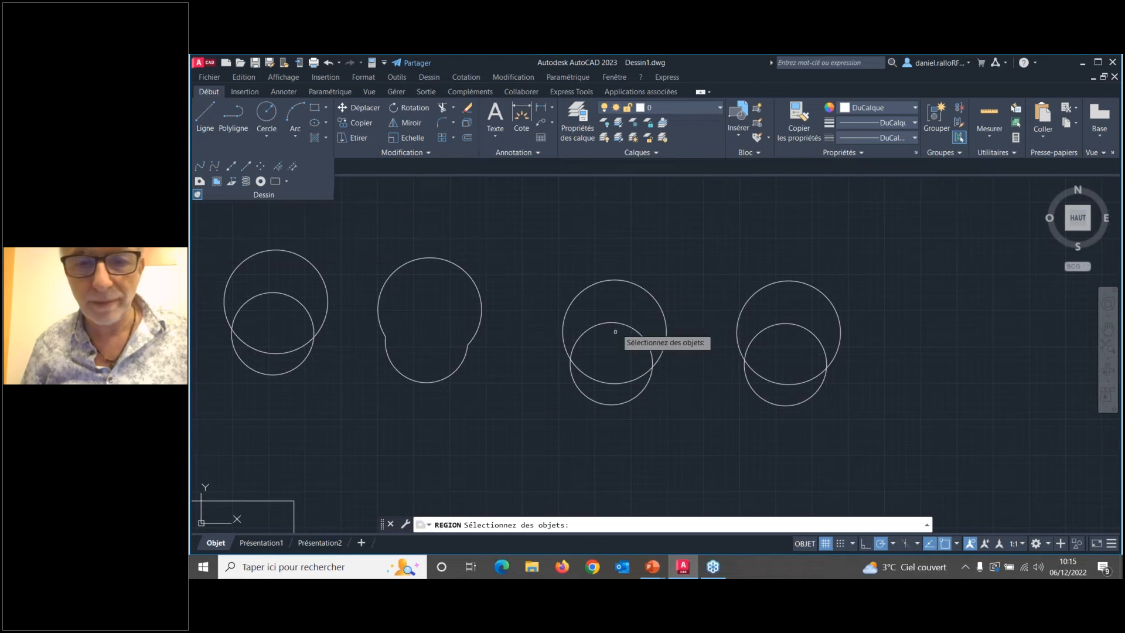
click(698, 256)
click(527, 444)
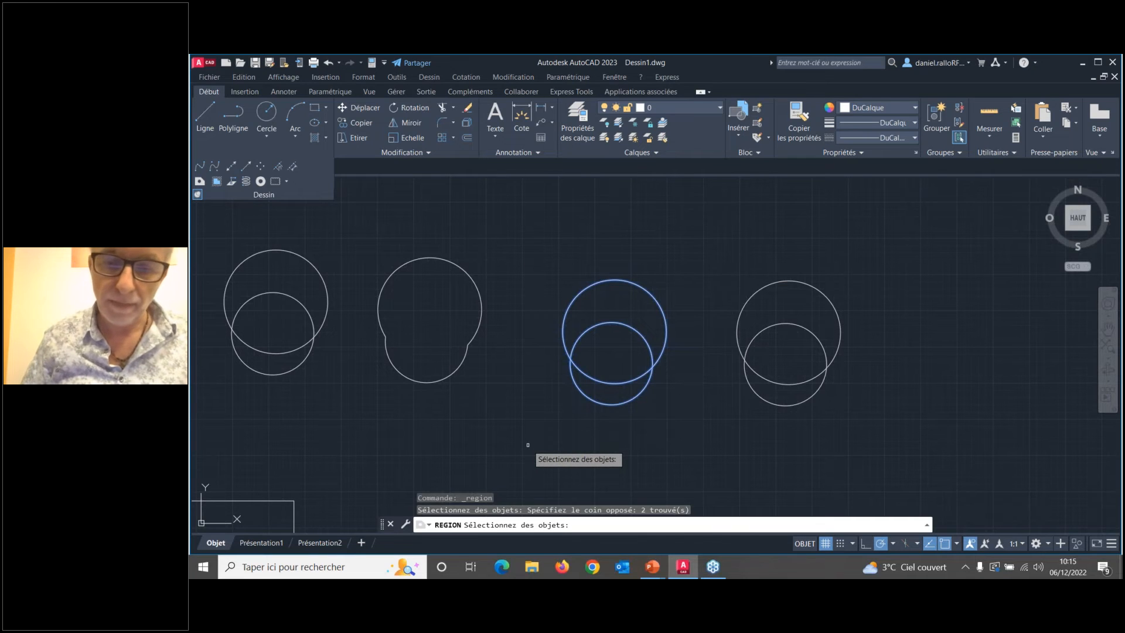
key(Return)
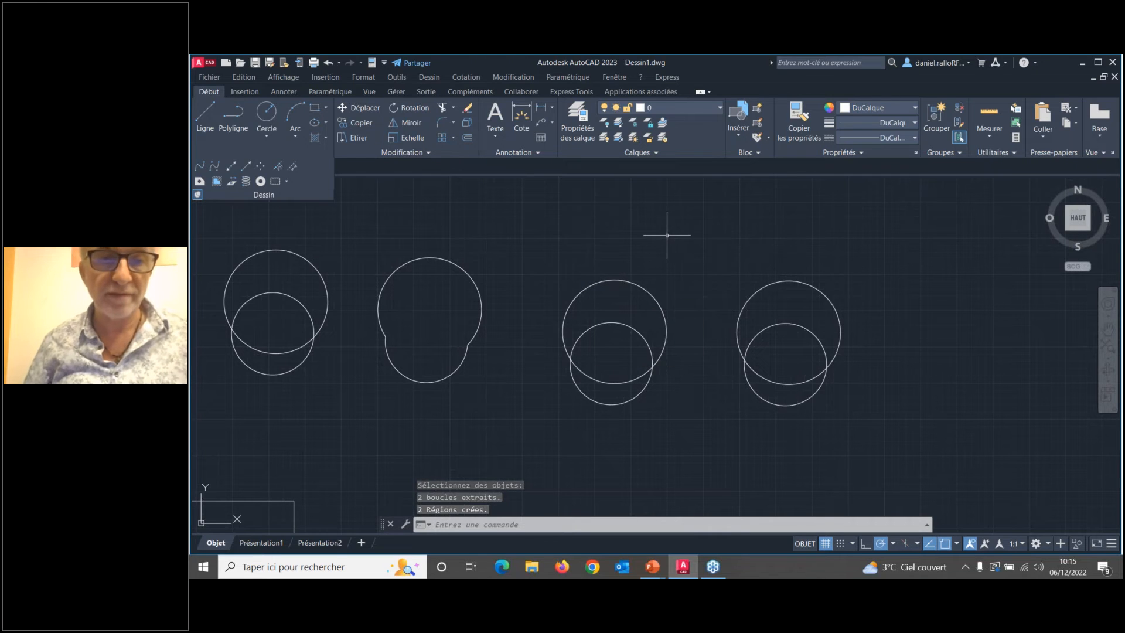
- Subtract the smaller circular region from the larger one in the third pair with the Subtract operation
click(509, 78)
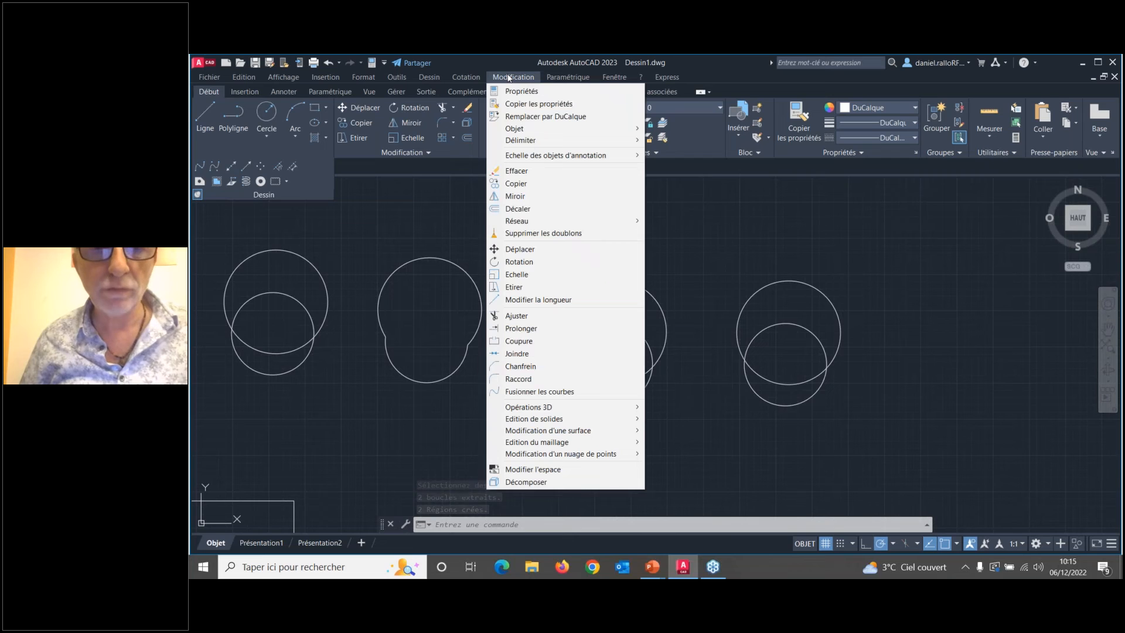
mouse_move(552, 421)
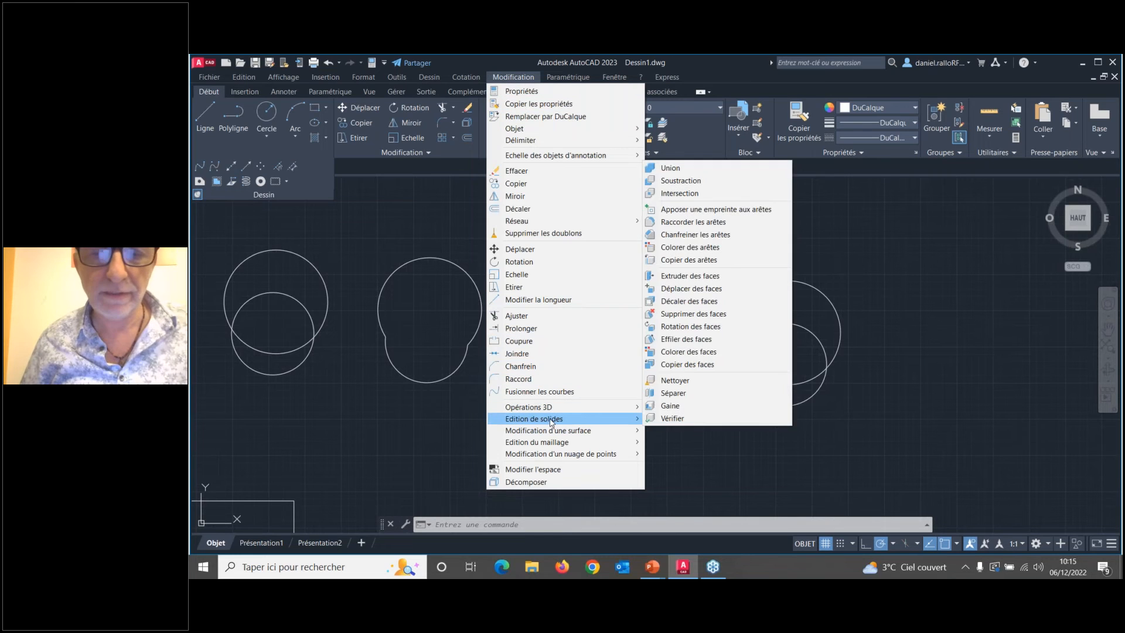
click(668, 180)
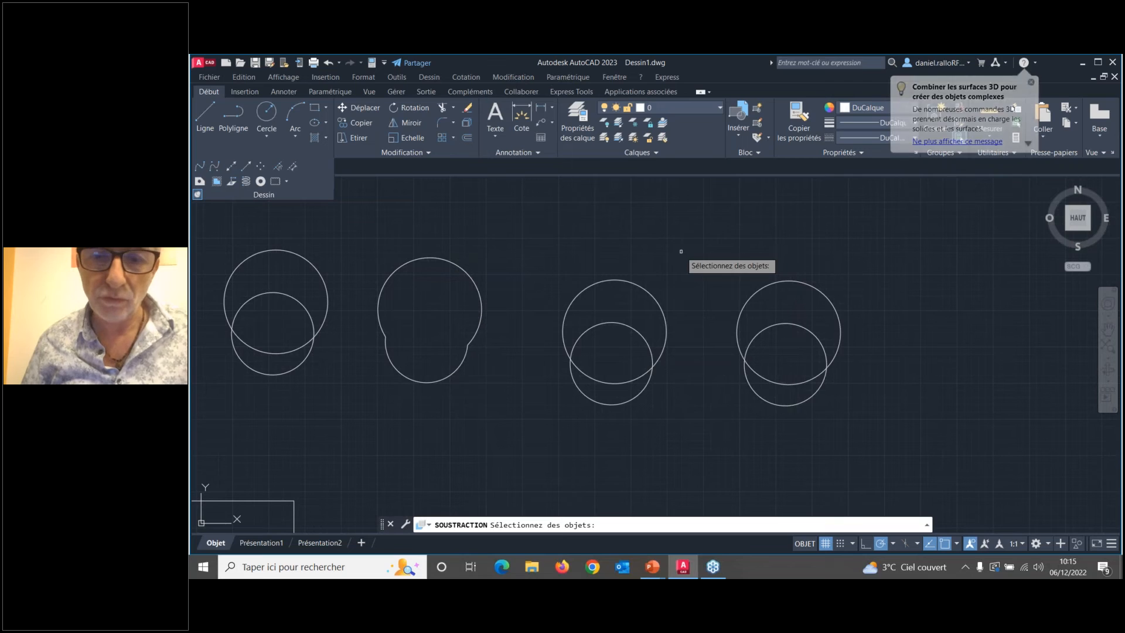
click(612, 280)
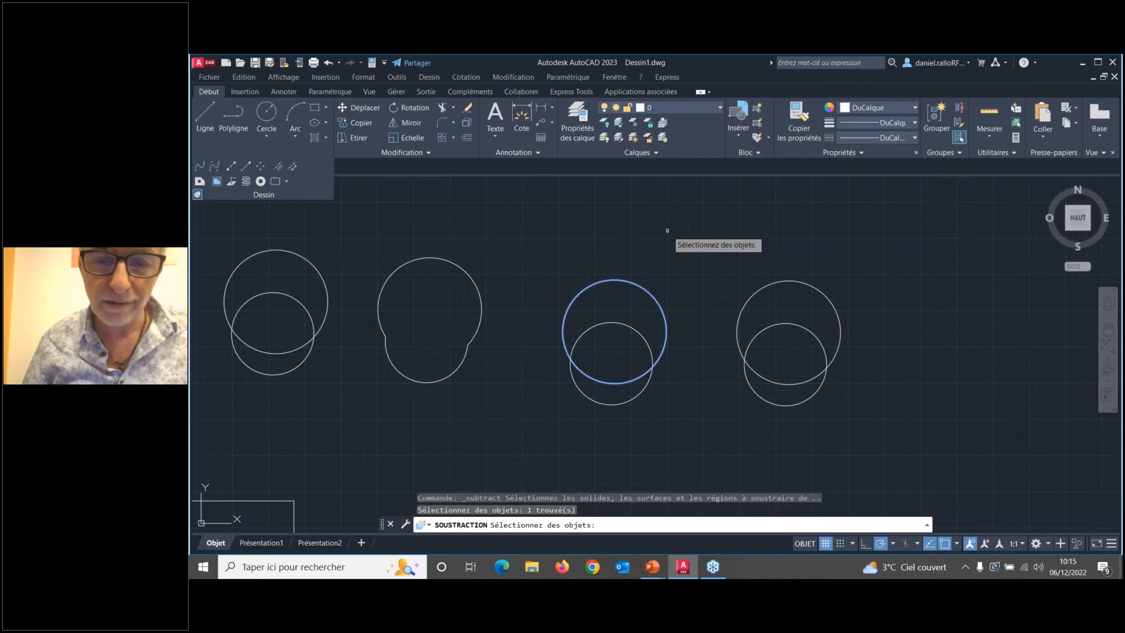
key(Return)
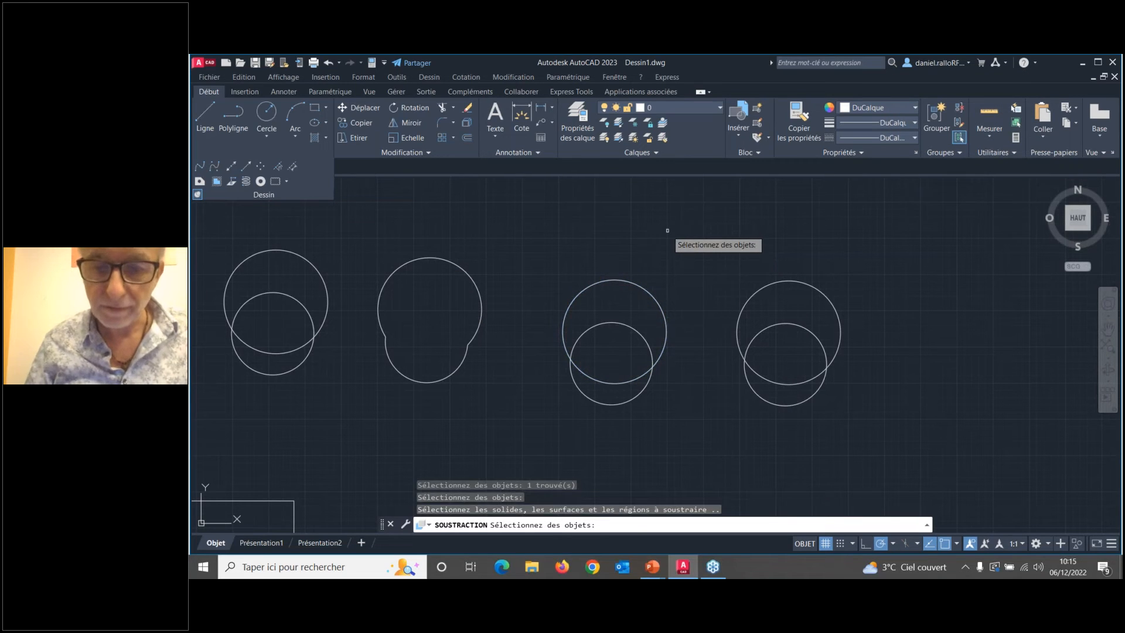
click(608, 323)
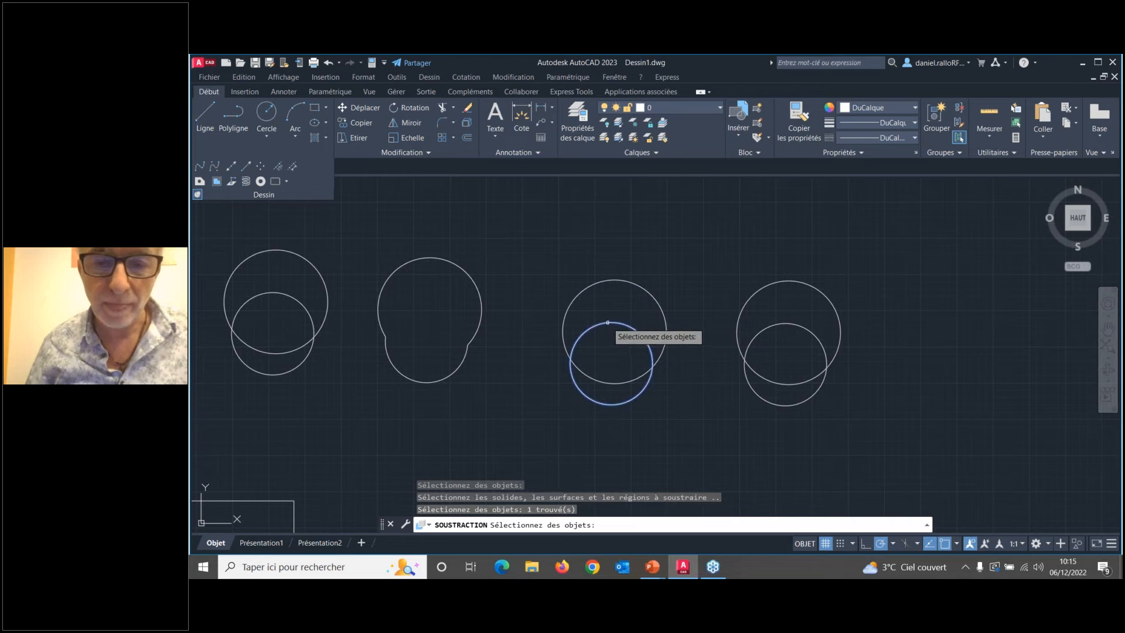
key(Return)
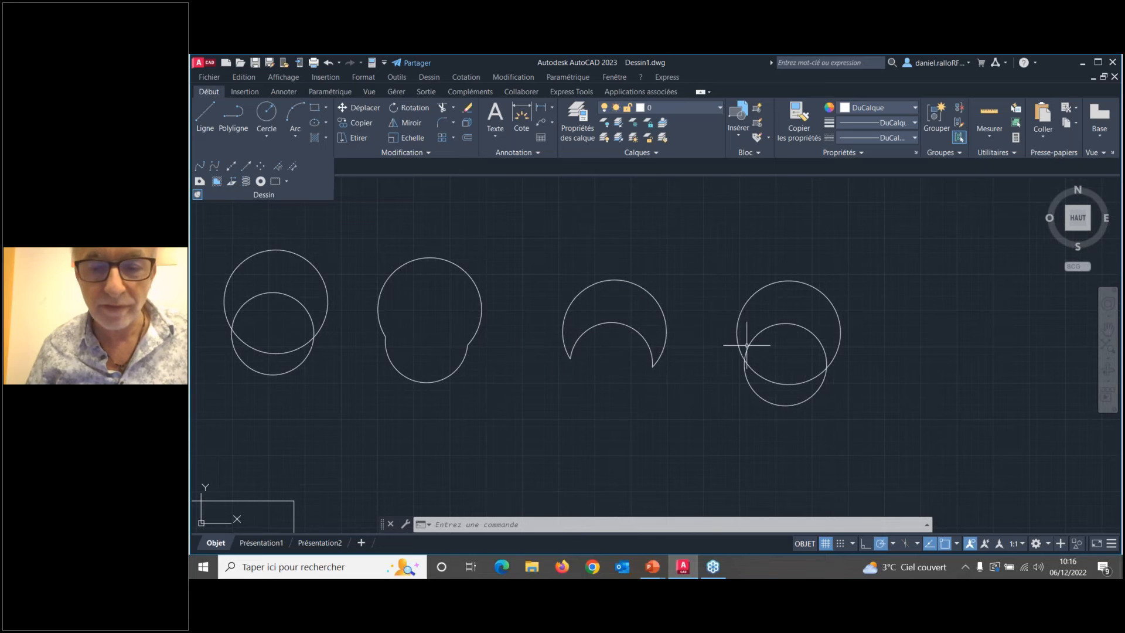
- Draw a circle with a radius of about 511 in the empty area below and right of the fourth circle pair
scroll(633, 282, down, 3)
middle_drag(632, 281, 572, 249)
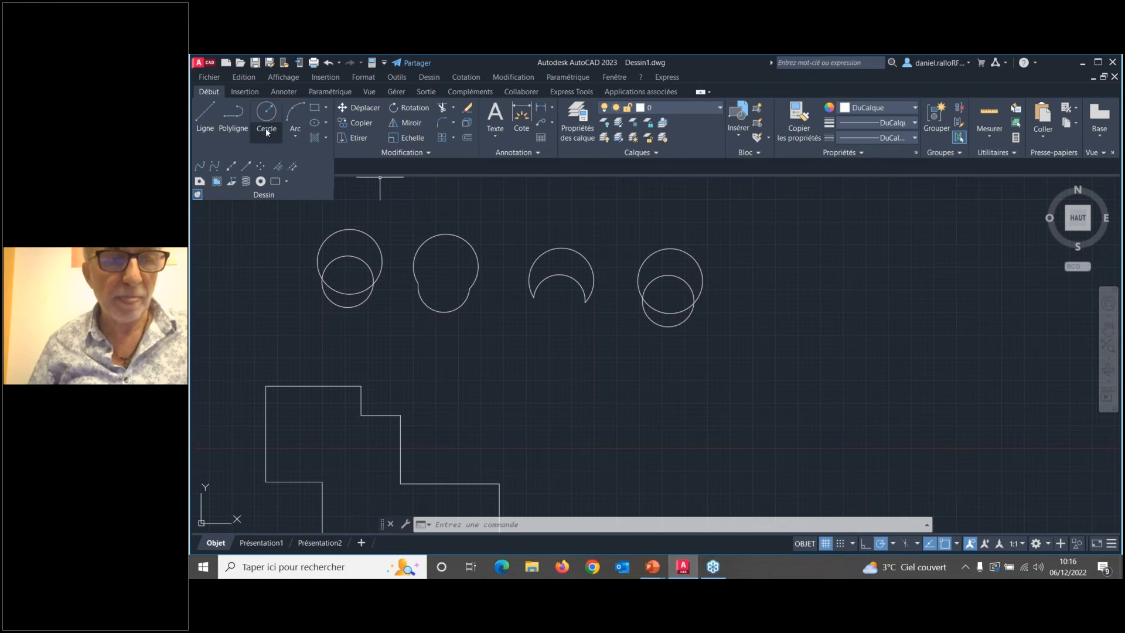
click(266, 111)
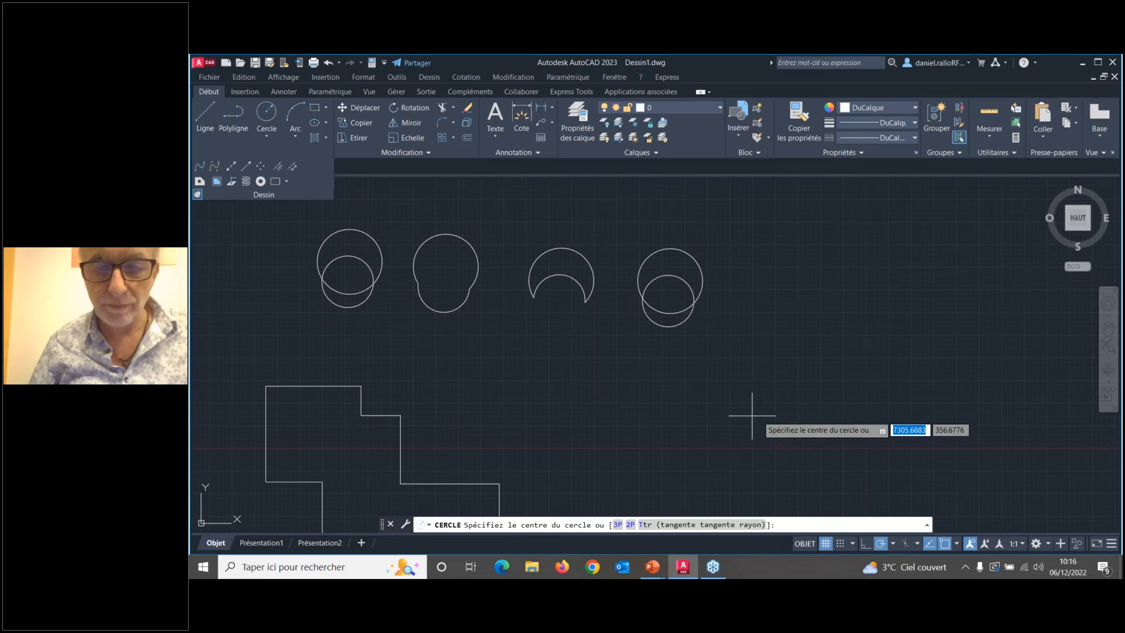
click(775, 413)
click(789, 457)
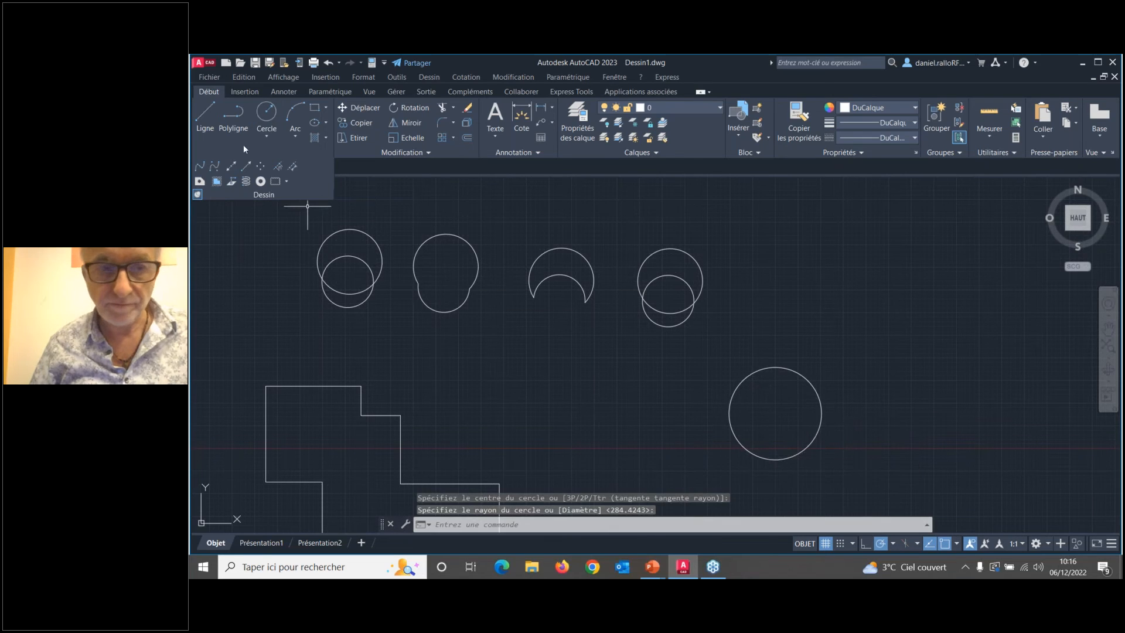
- Enable the Quadrant object snap and draw a small circle, about 90 in radius, centred on the new large circle's top quadrant
click(266, 138)
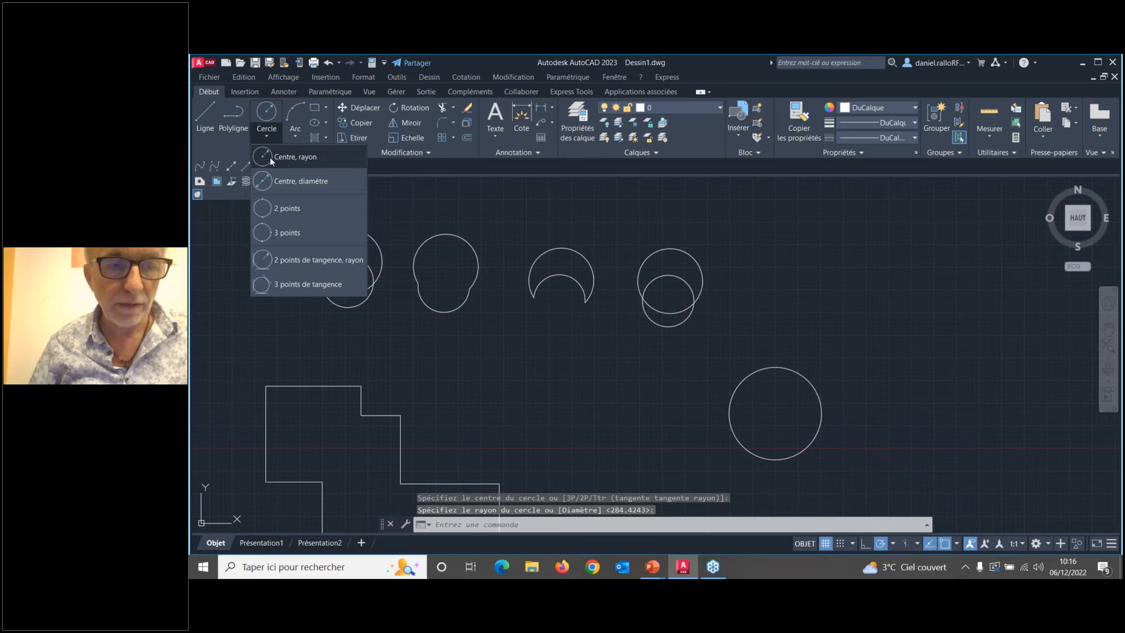
click(270, 157)
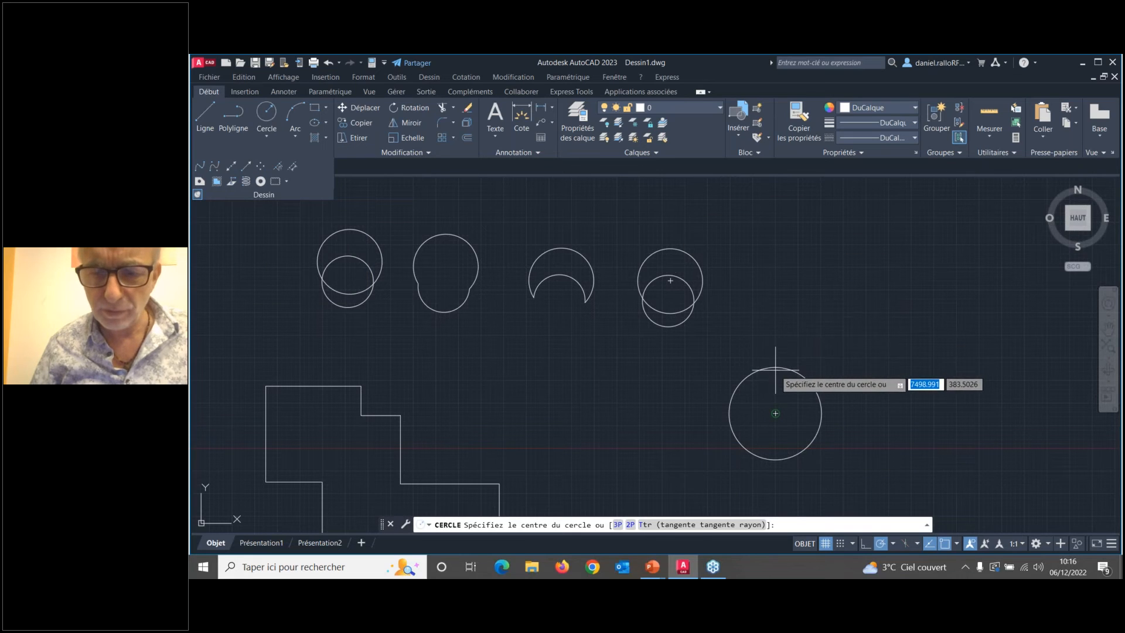
right_click(945, 544)
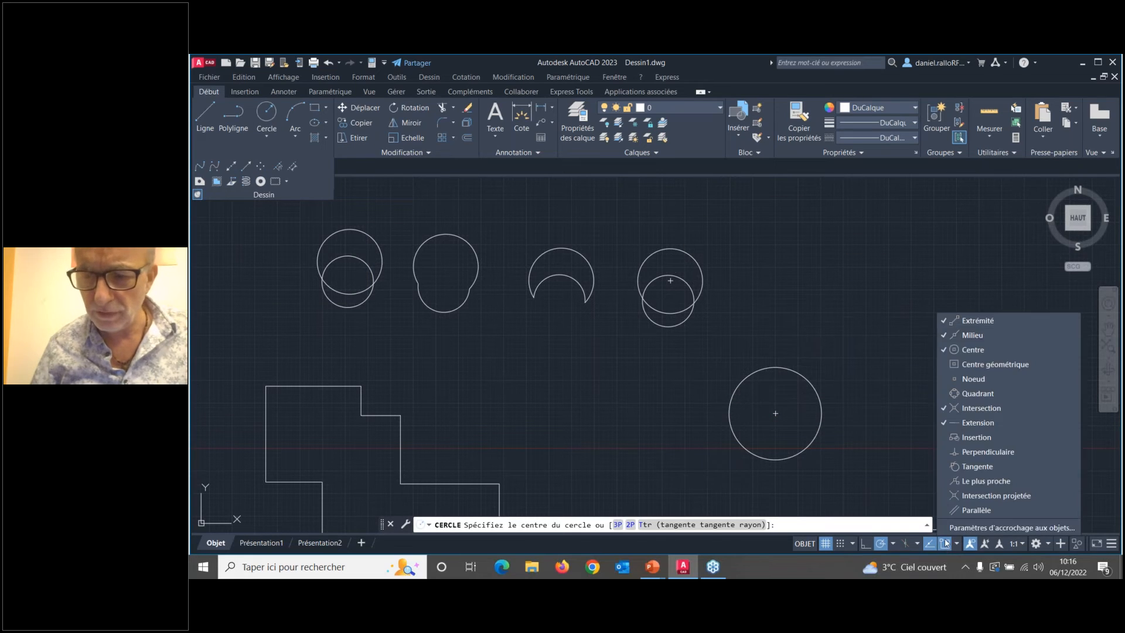
click(967, 392)
click(774, 367)
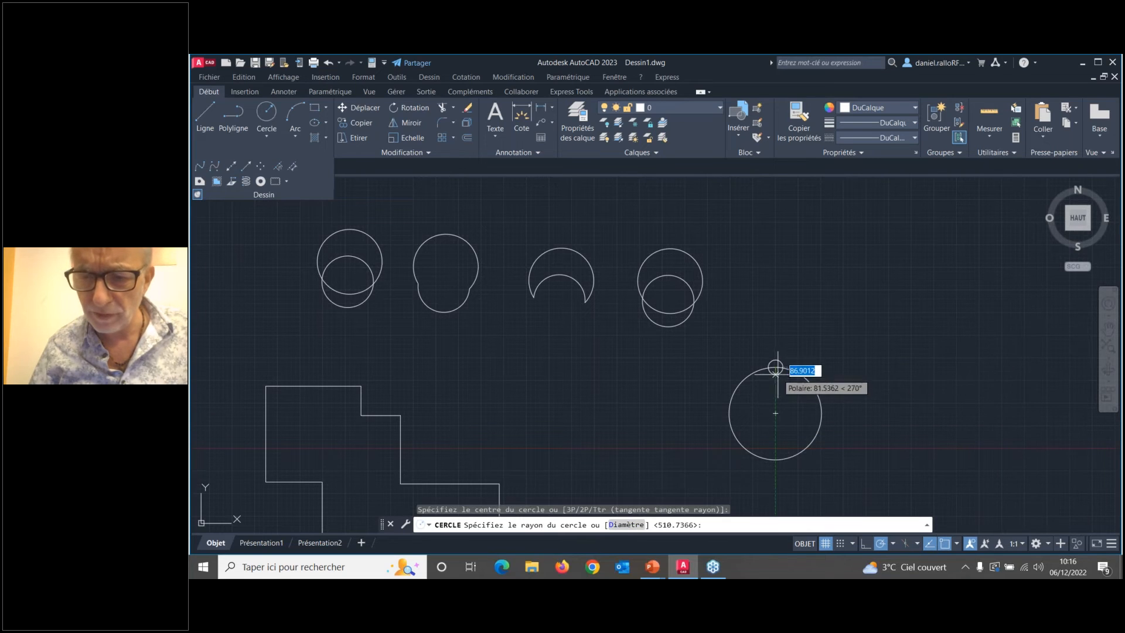
key(Escape)
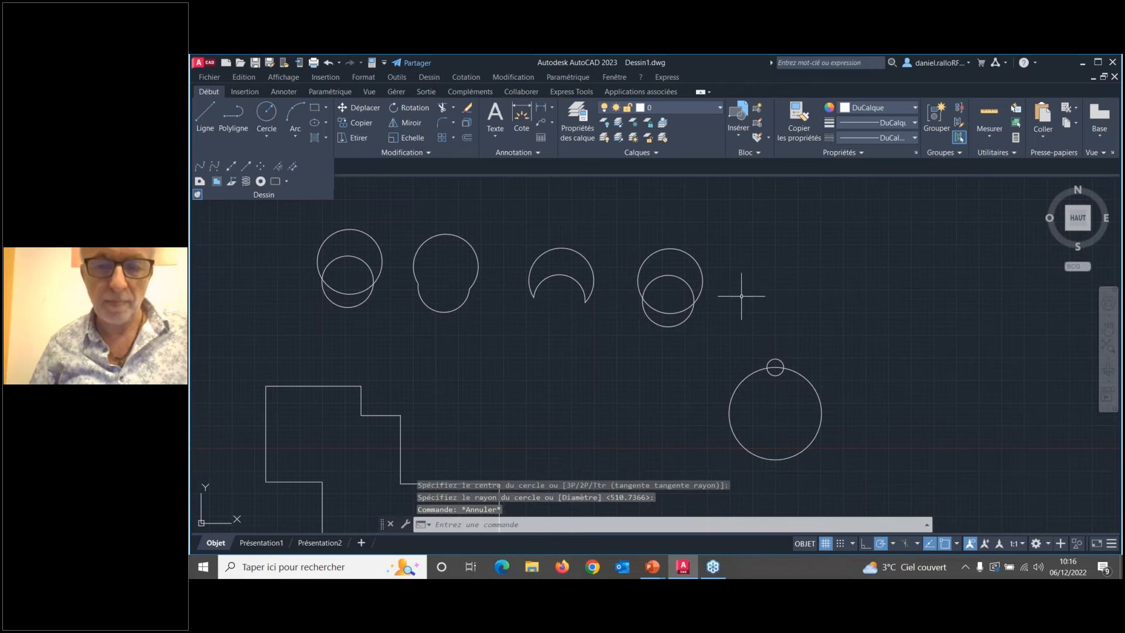
- Create a polar array of 10 copies of the small circle around the centre of the large circle
click(453, 137)
click(476, 205)
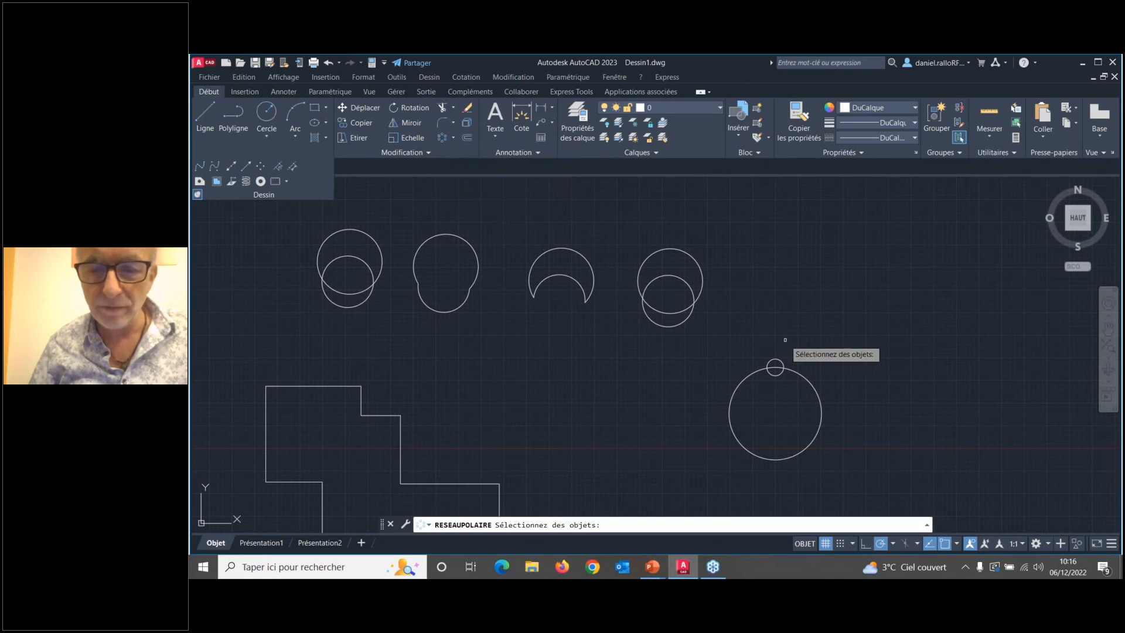
click(773, 367)
key(Return)
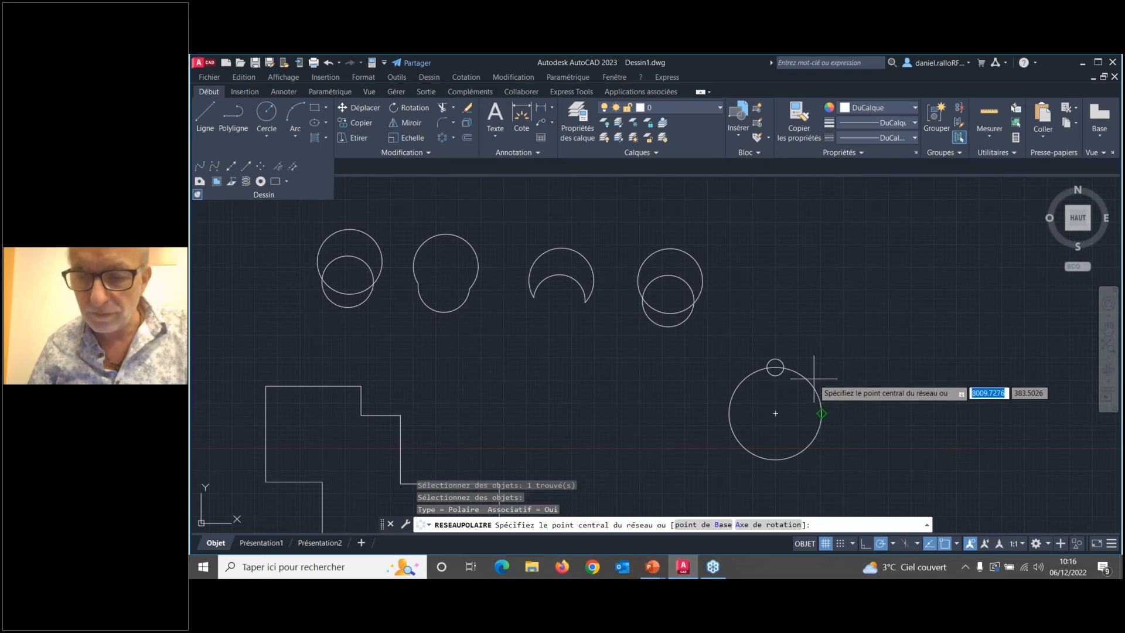
click(775, 413)
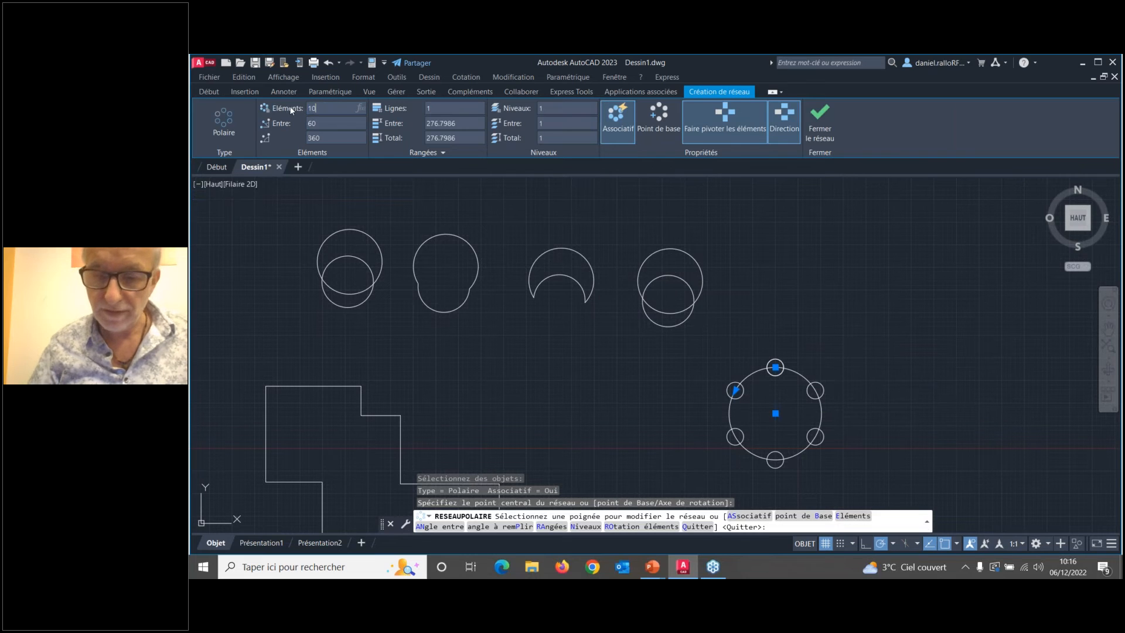
text(10)
key(Return)
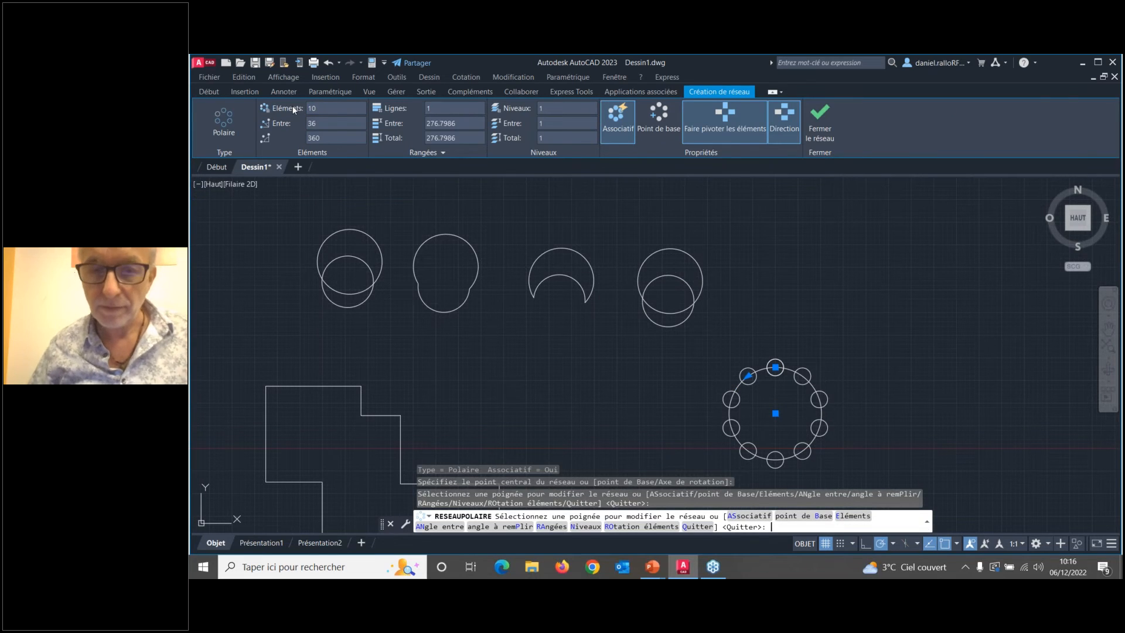
key(Return)
- Explode the polar array of small circles into individual circles with the DECOMPOSER command
mouse_move(853, 344)
middle_down()
mouse_move(743, 259)
mouse_move(738, 240)
middle_up()
scroll(759, 298, up, 2)
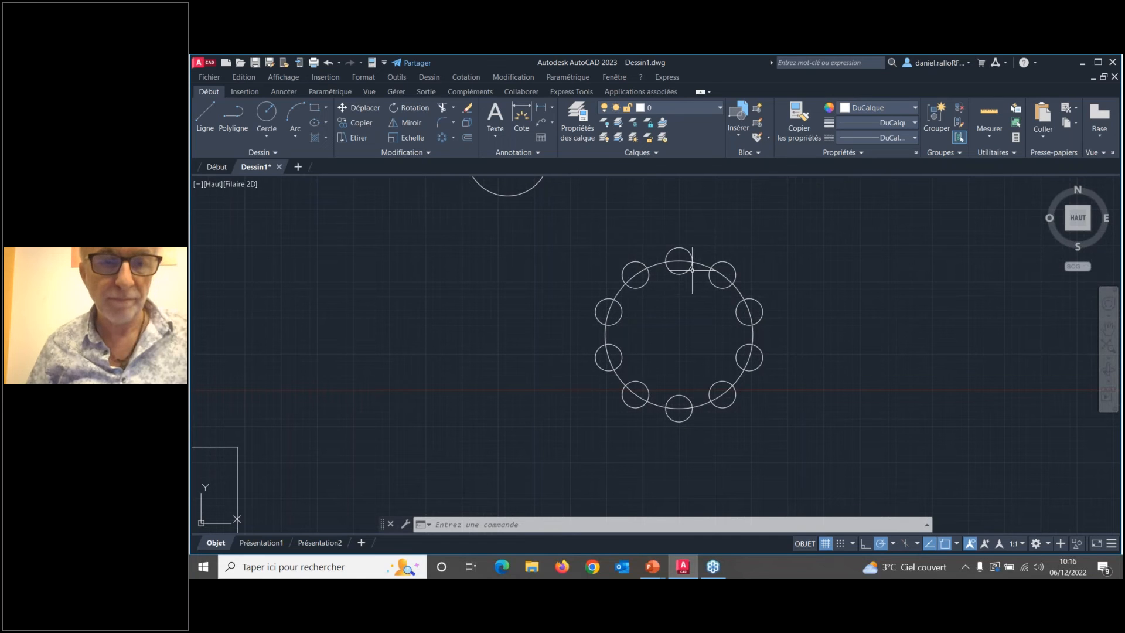
scroll(662, 264, down, 2)
scroll(655, 254, up, 2)
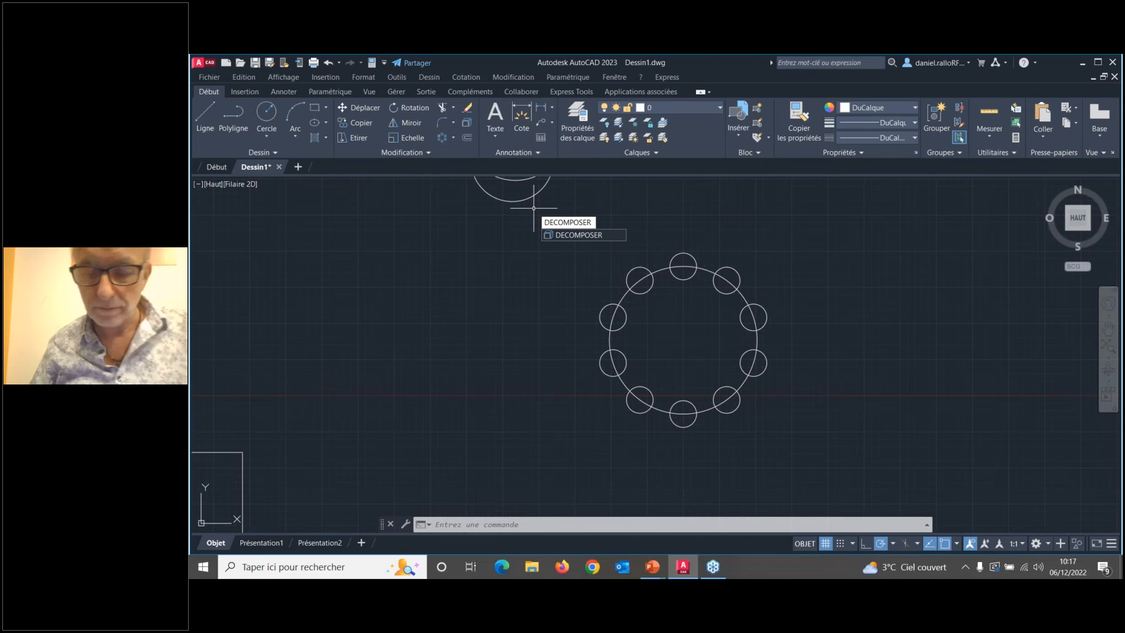
key(Return)
click(687, 252)
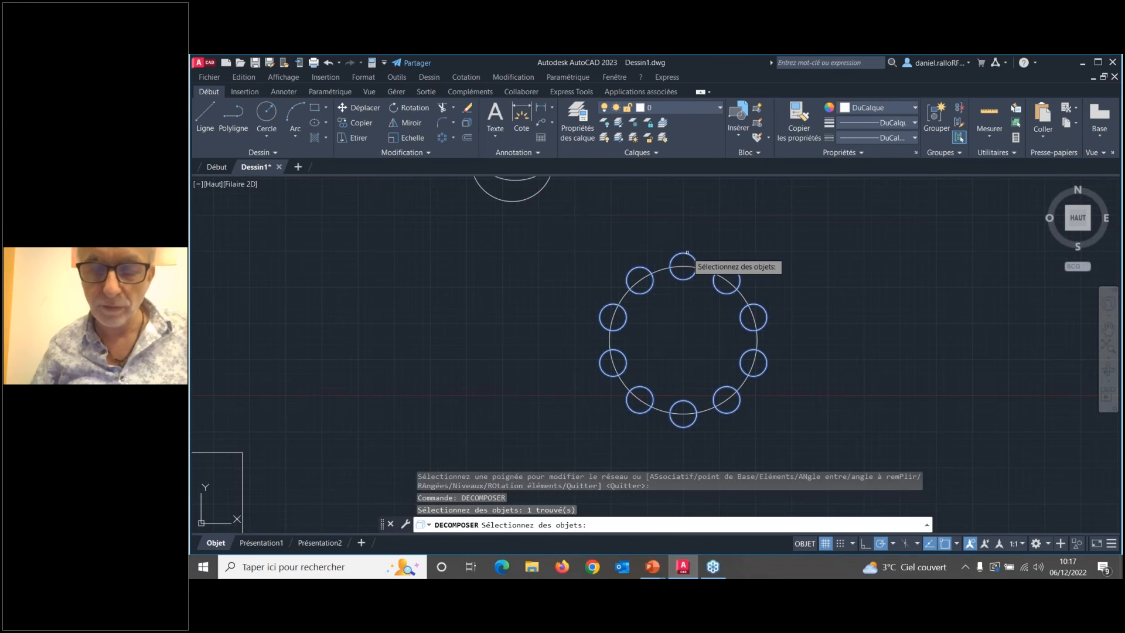
key(Return)
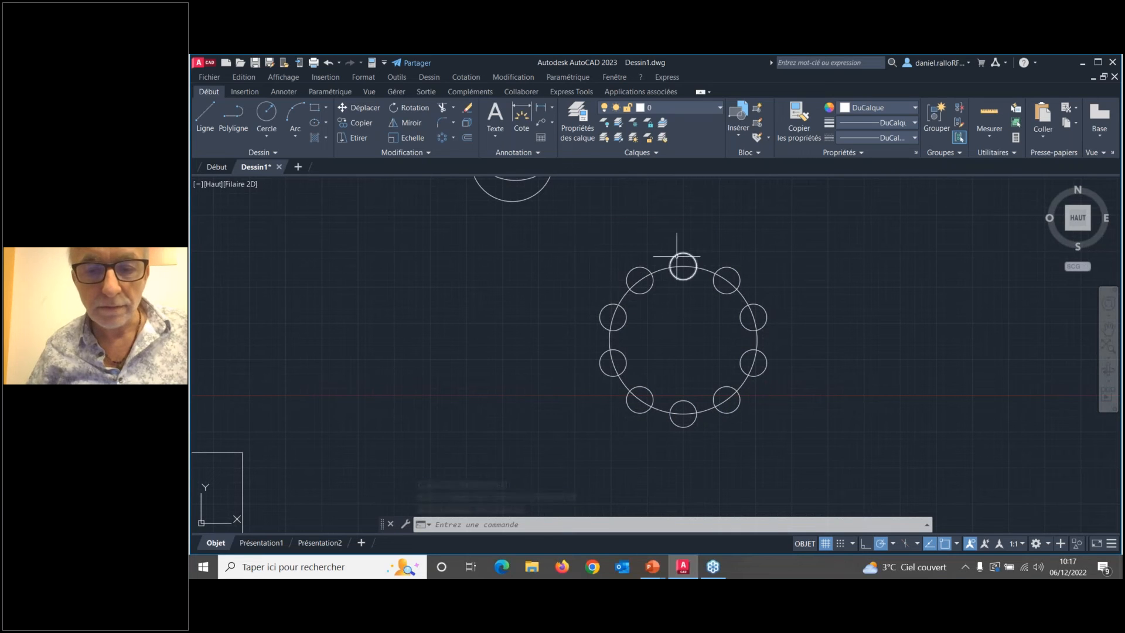
- Convert the large circle and the ten small circles around it into regions
scroll(344, 273, down, 2)
middle_drag(343, 273, 427, 290)
scroll(291, 233, up, 2)
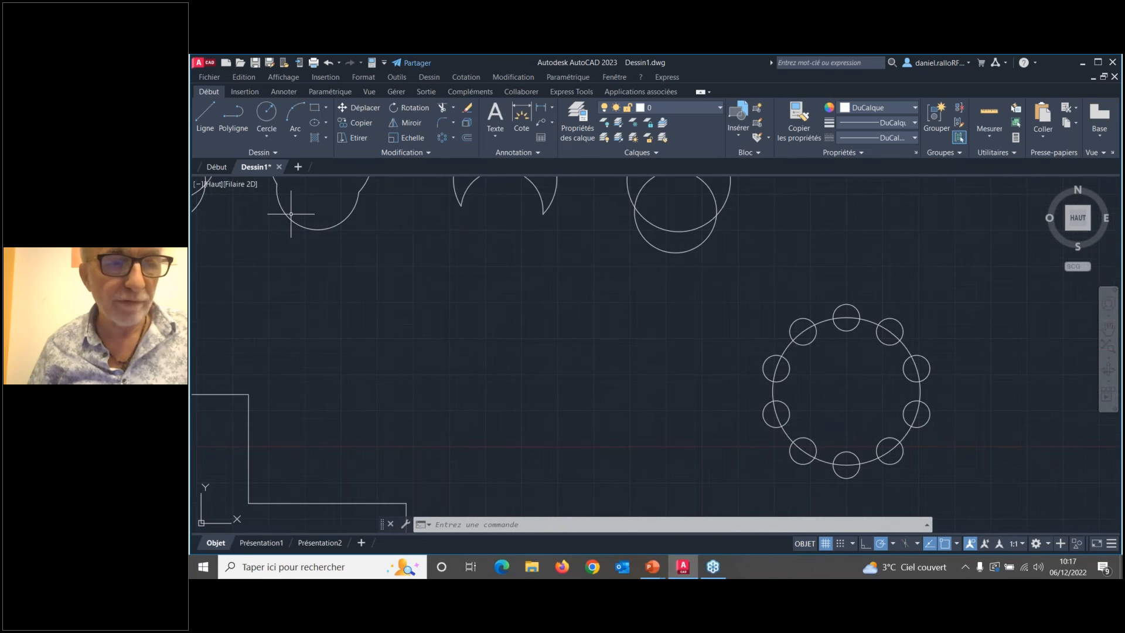
mouse_move(542, 311)
middle_down()
mouse_move(343, 269)
mouse_move(540, 297)
mouse_move(331, 230)
middle_up()
scroll(343, 269, up, 2)
mouse_move(490, 245)
middle_down()
mouse_move(584, 259)
mouse_move(466, 266)
middle_up()
scroll(562, 265, down, 2)
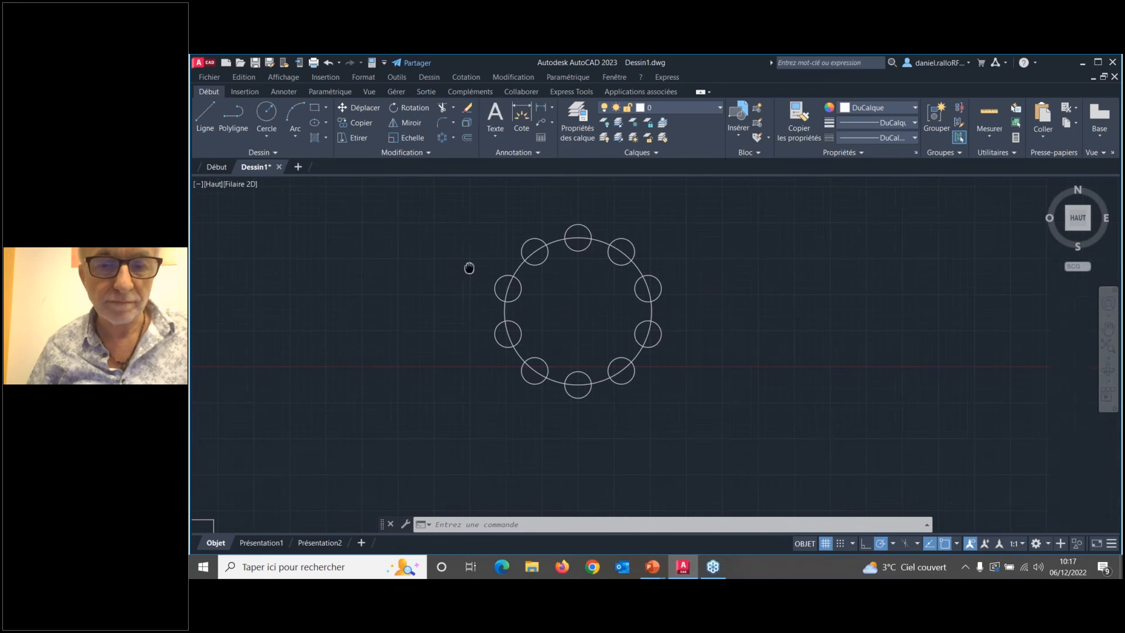
click(276, 152)
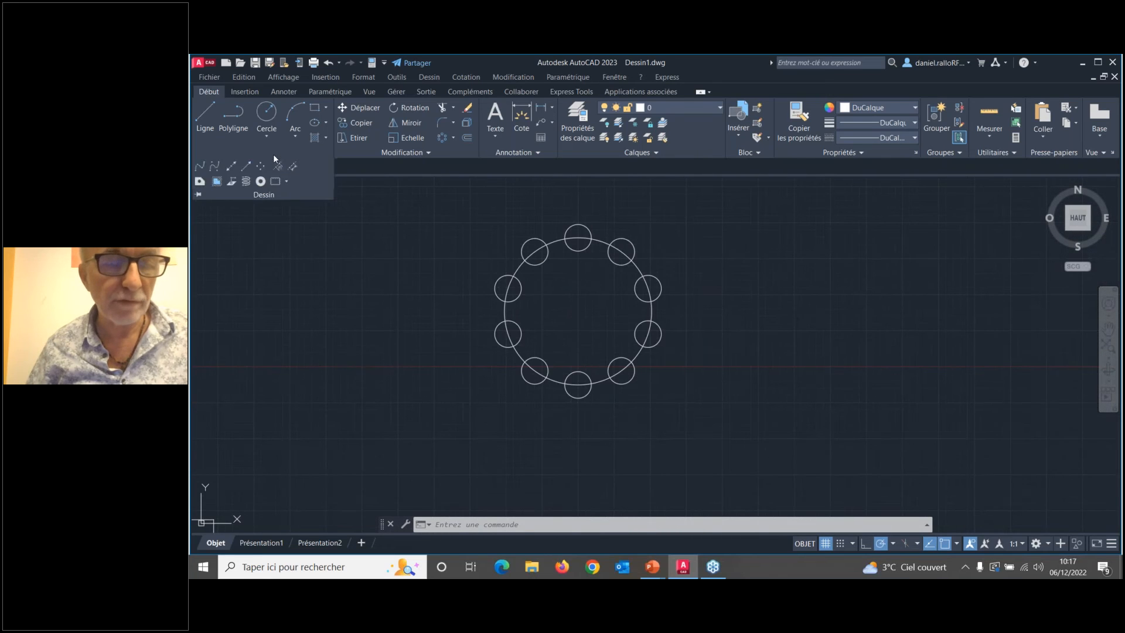
click(199, 181)
click(731, 195)
click(455, 429)
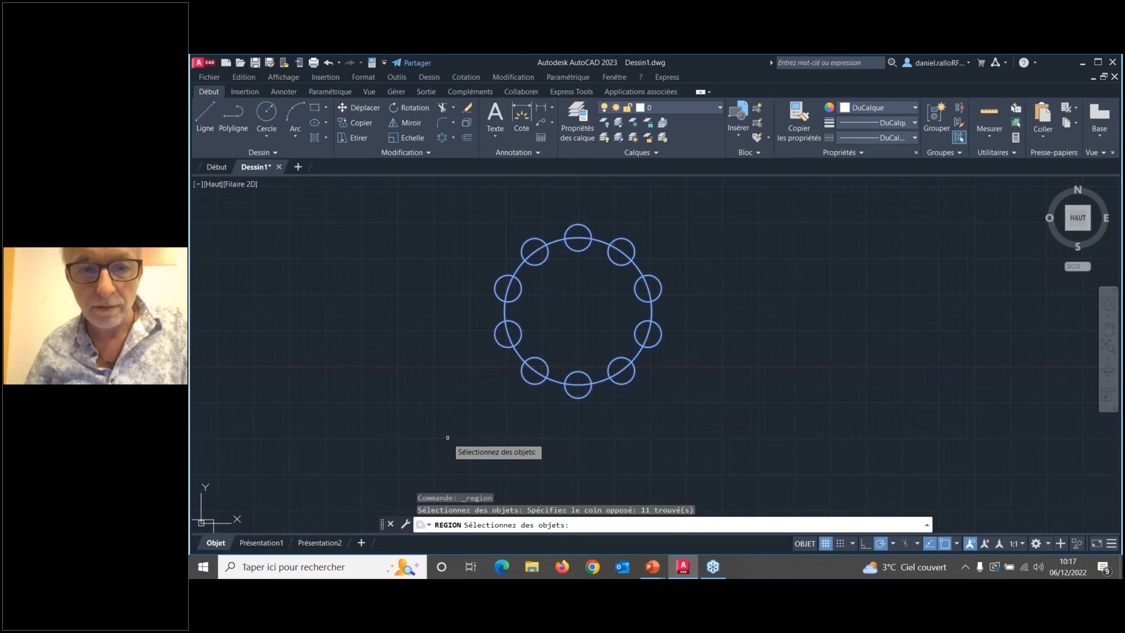
key(Return)
- Subtract the ten small circular regions from the large circular region to form a gear-like outline
click(514, 77)
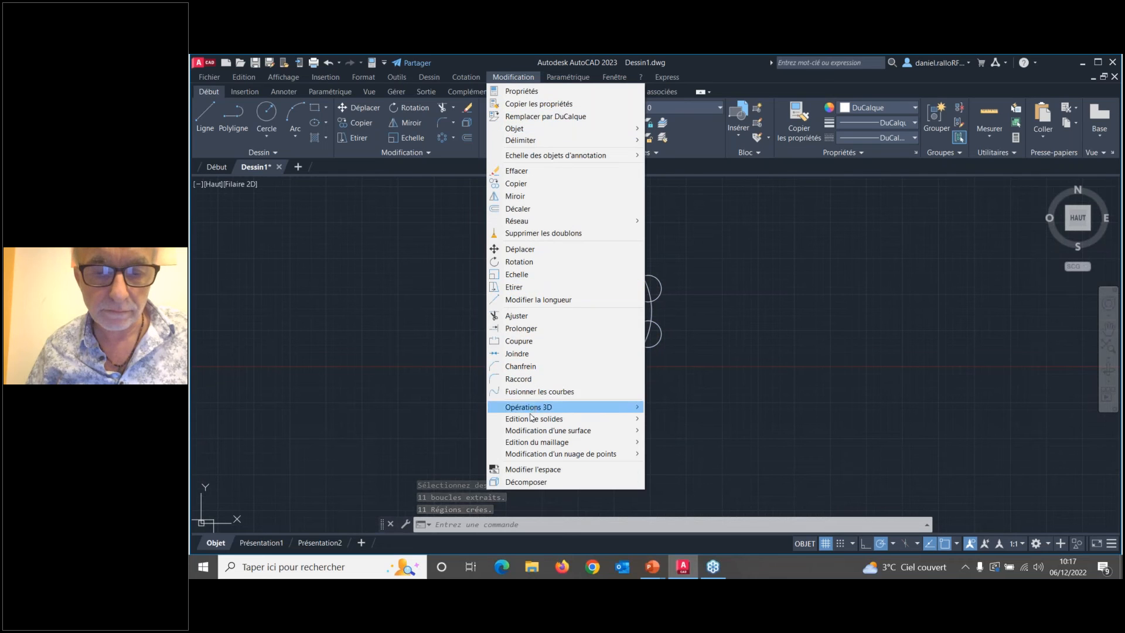
mouse_move(528, 422)
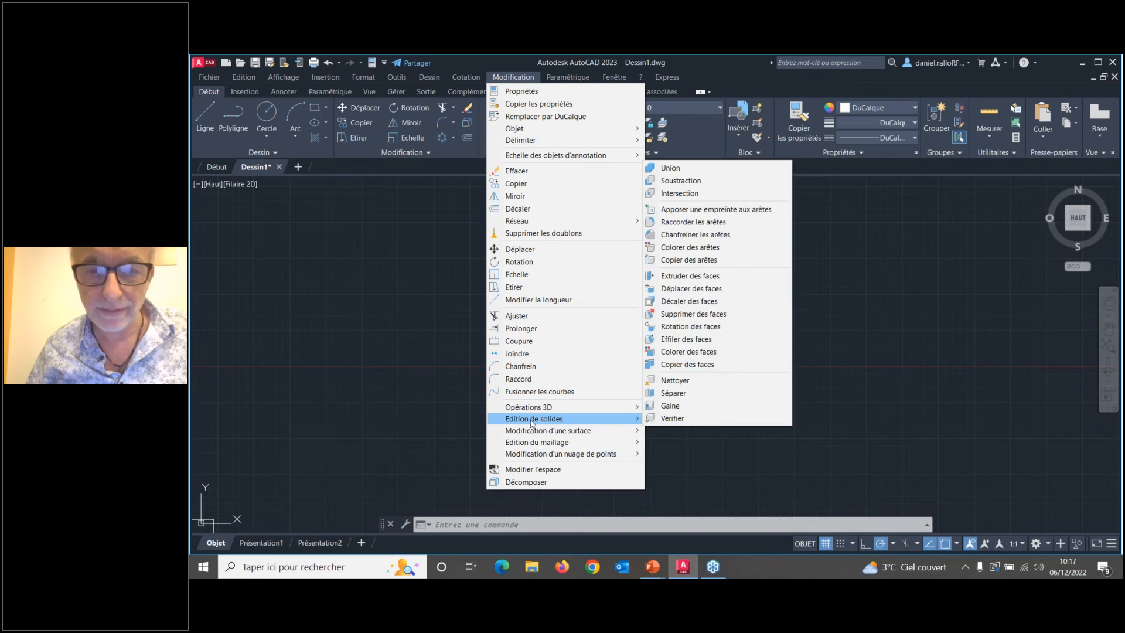
click(698, 182)
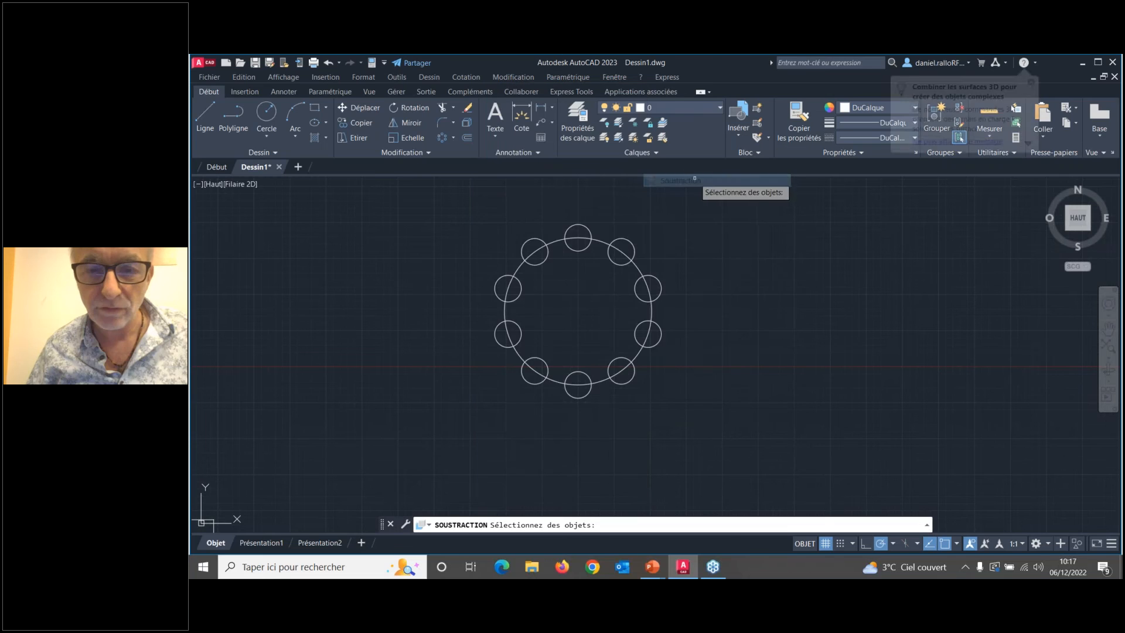
click(598, 238)
key(Return)
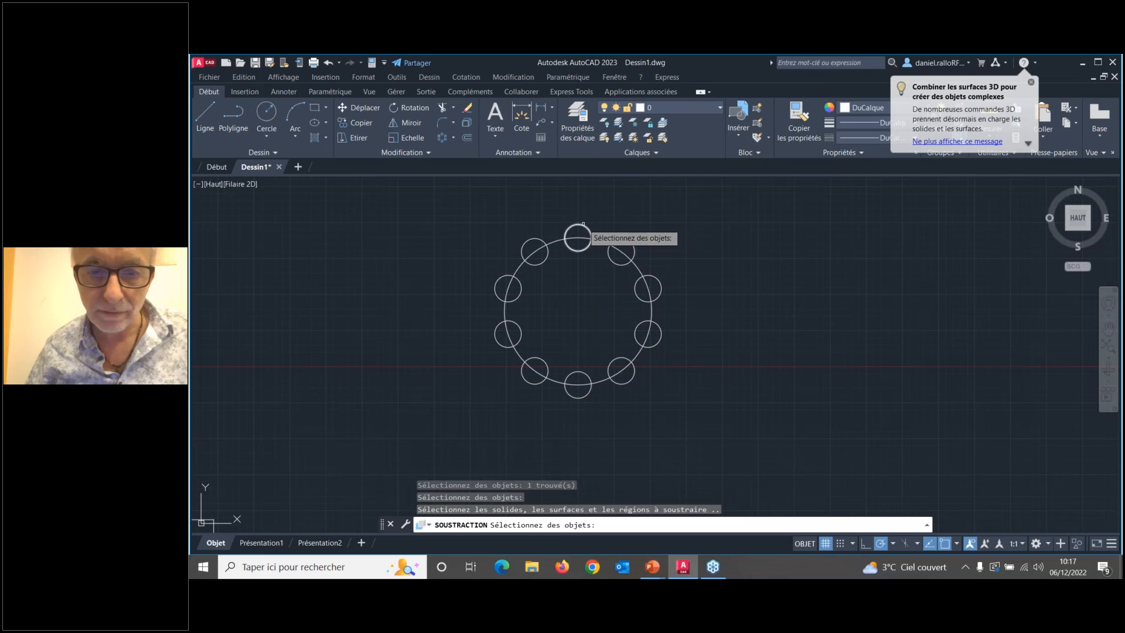
click(583, 225)
click(629, 240)
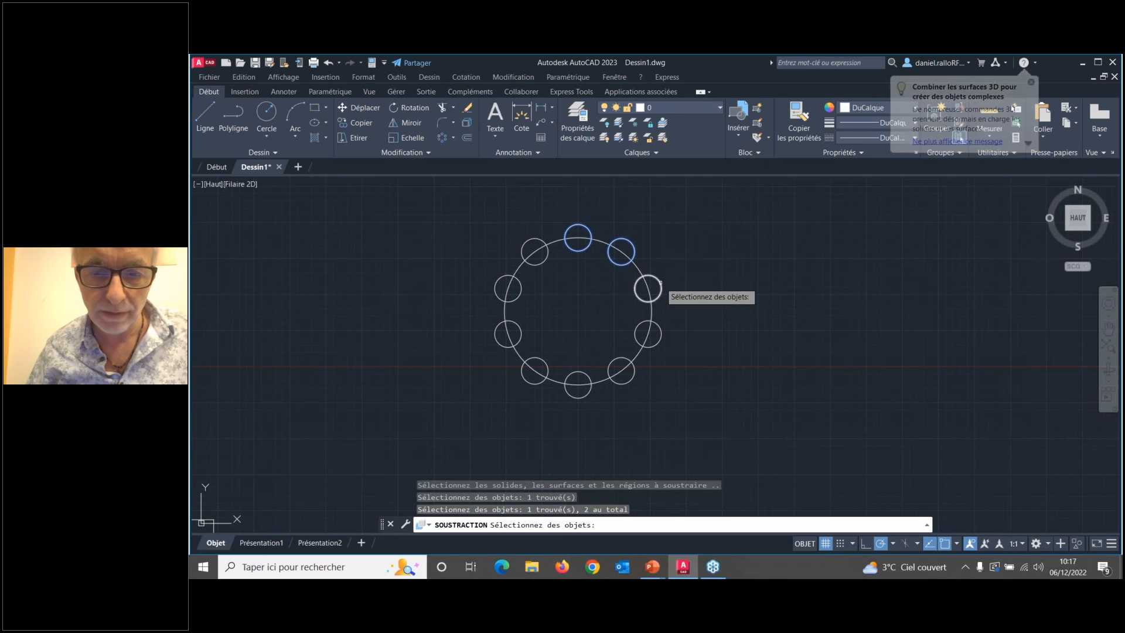
click(657, 283)
click(672, 314)
click(634, 378)
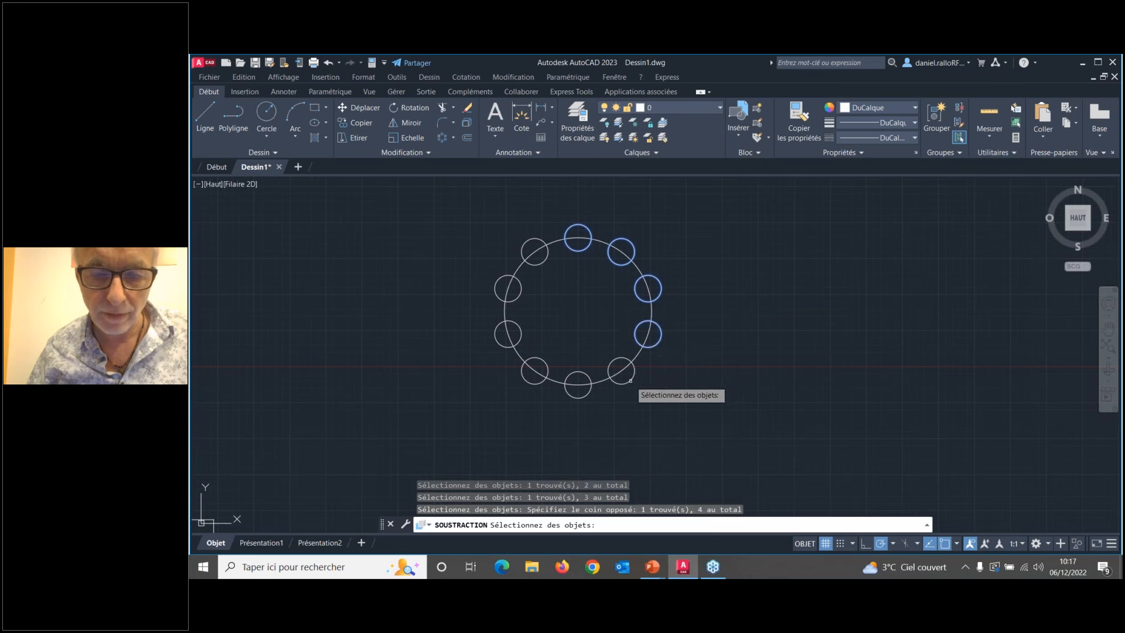
click(632, 380)
click(580, 397)
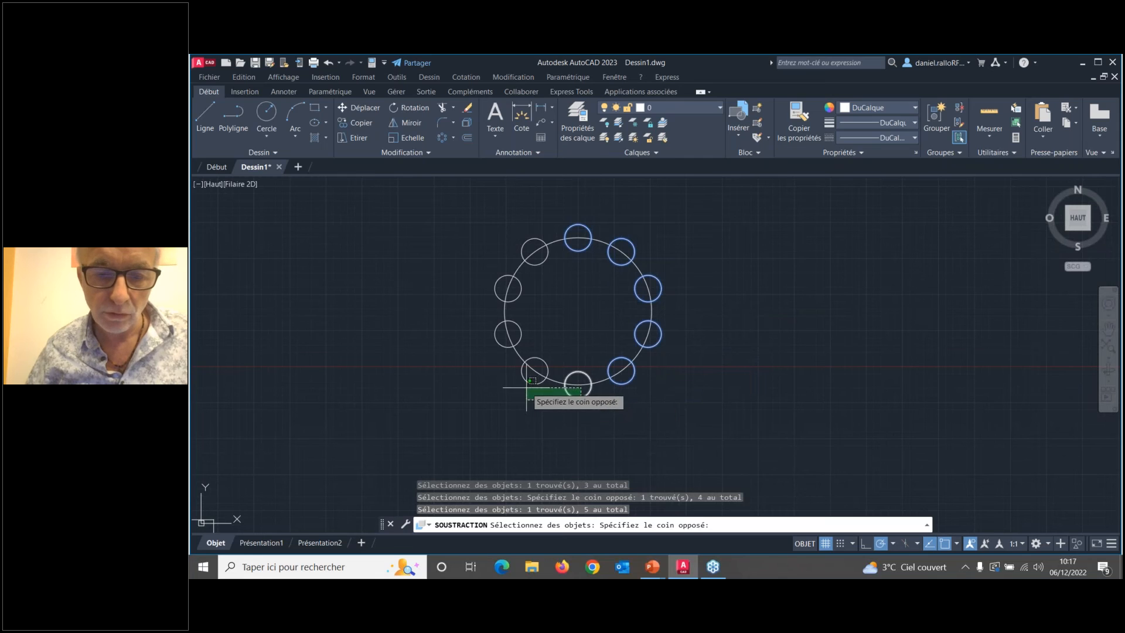
click(529, 382)
click(531, 384)
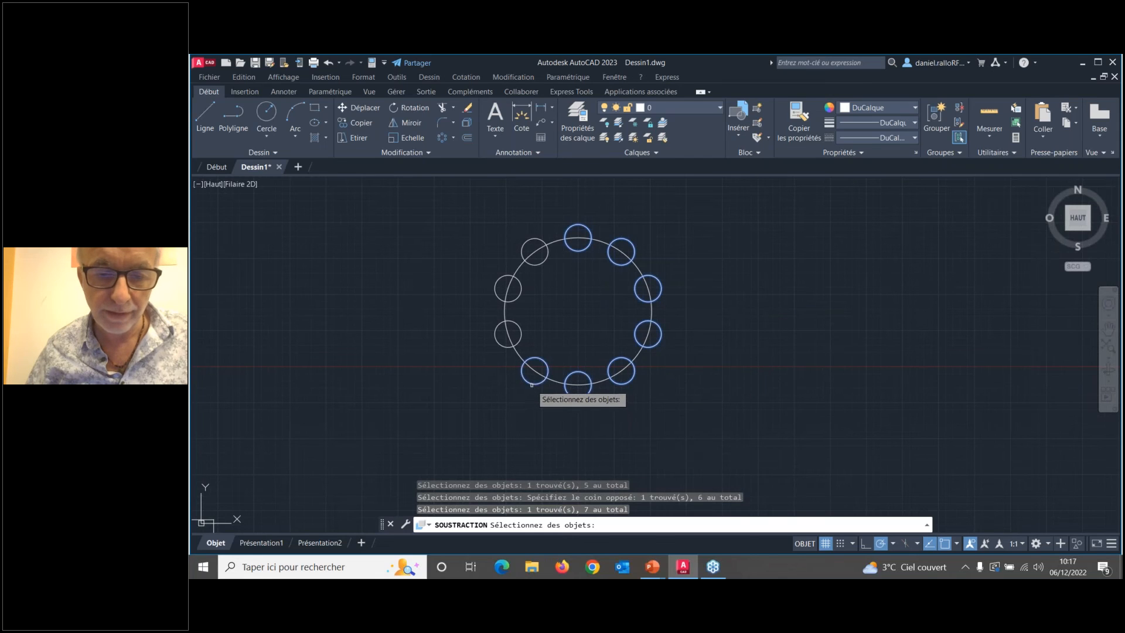
click(498, 343)
click(494, 283)
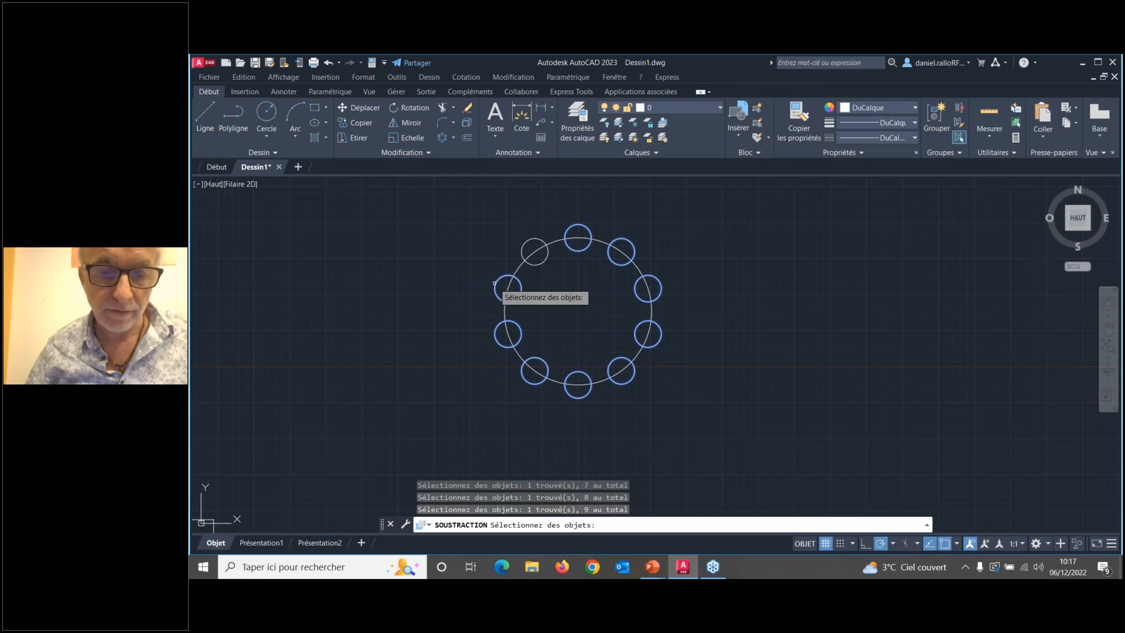
click(524, 243)
click(497, 203)
click(491, 209)
click(491, 210)
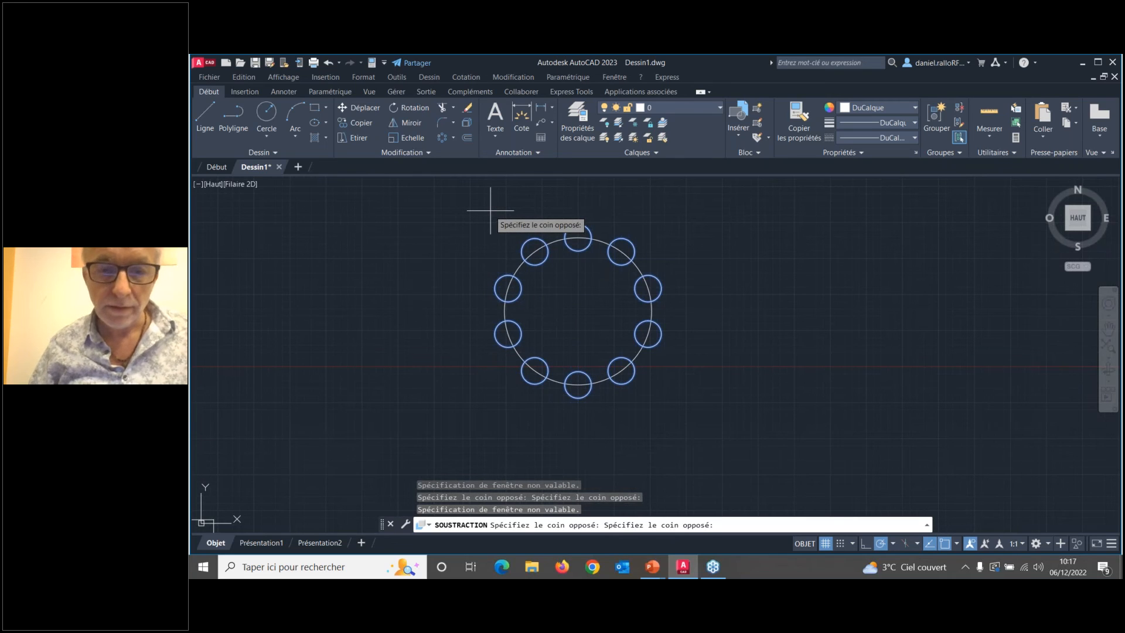
drag(490, 210, 609, 259)
key(Return)
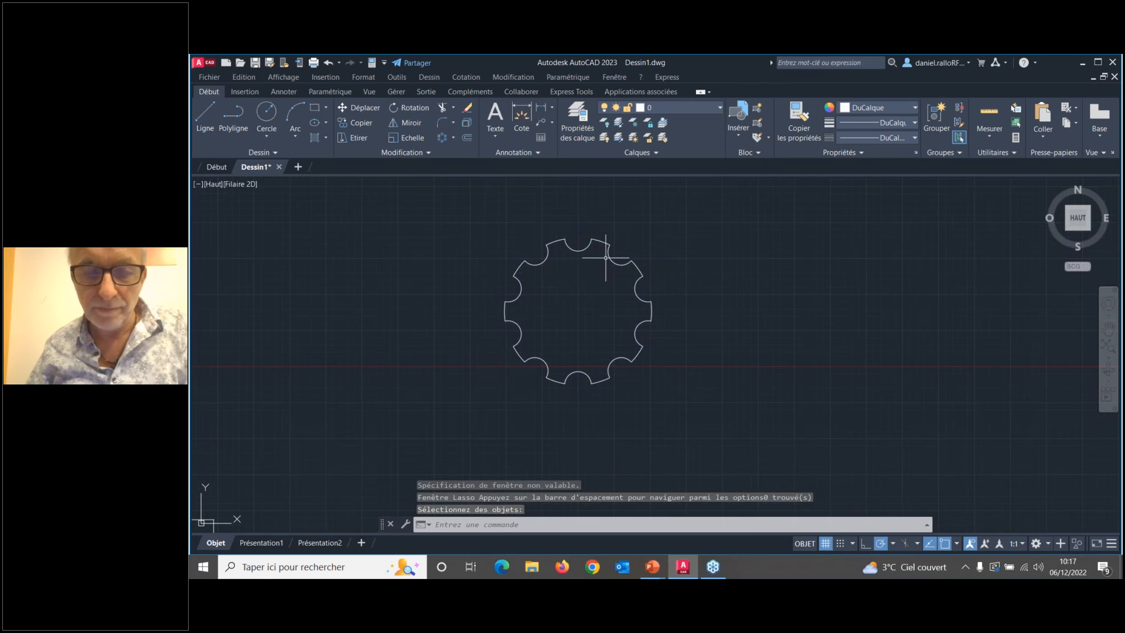
- Draw a circle inside the gear-shaped region, centred on the gear's centre and clear of its notches
scroll(607, 257, up, 2)
scroll(668, 267, down, 2)
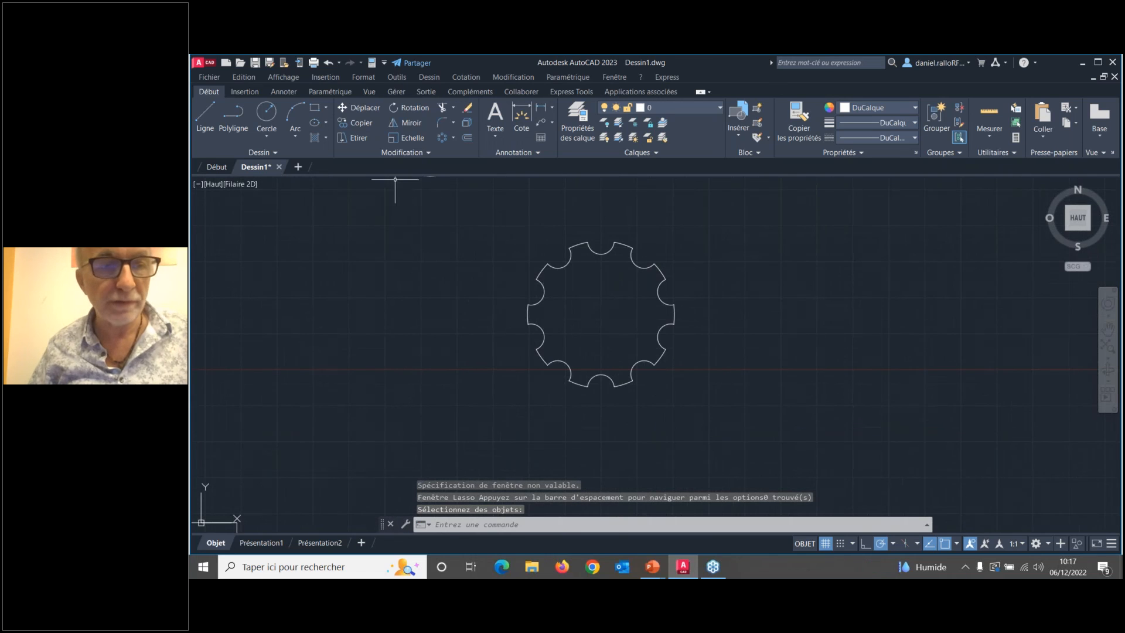
click(275, 127)
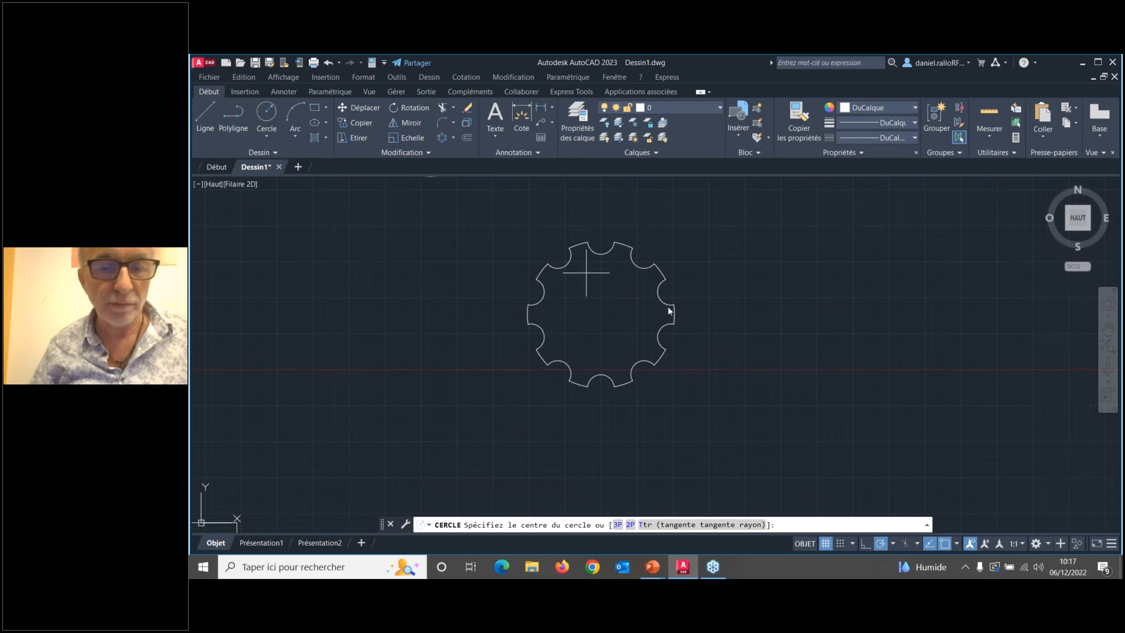
click(602, 314)
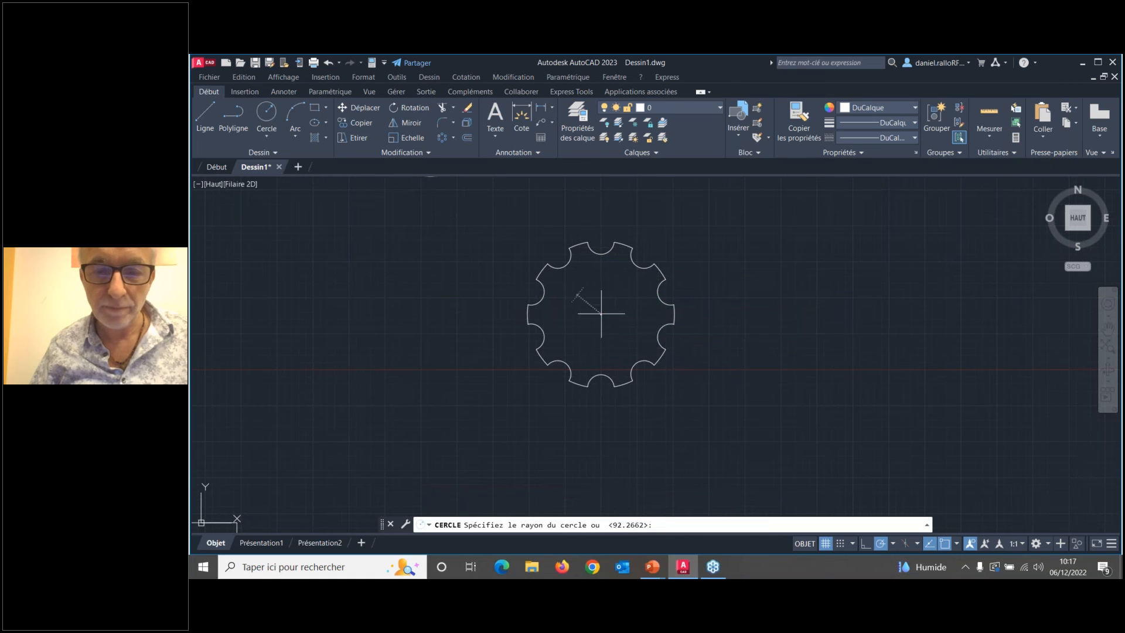
click(637, 330)
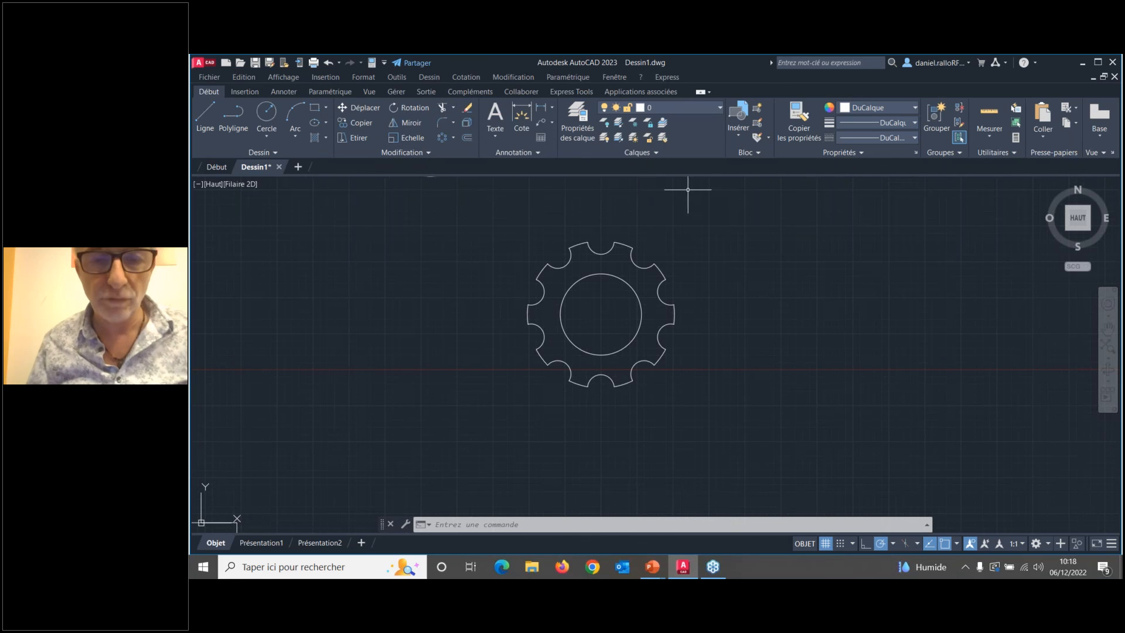
- Convert the two overlapping circles of the fourth pair, next to the crescent, into regions
scroll(638, 221, down, 4)
mouse_move(638, 221)
middle_down()
mouse_move(608, 320)
mouse_move(777, 332)
middle_up()
scroll(559, 283, up, 4)
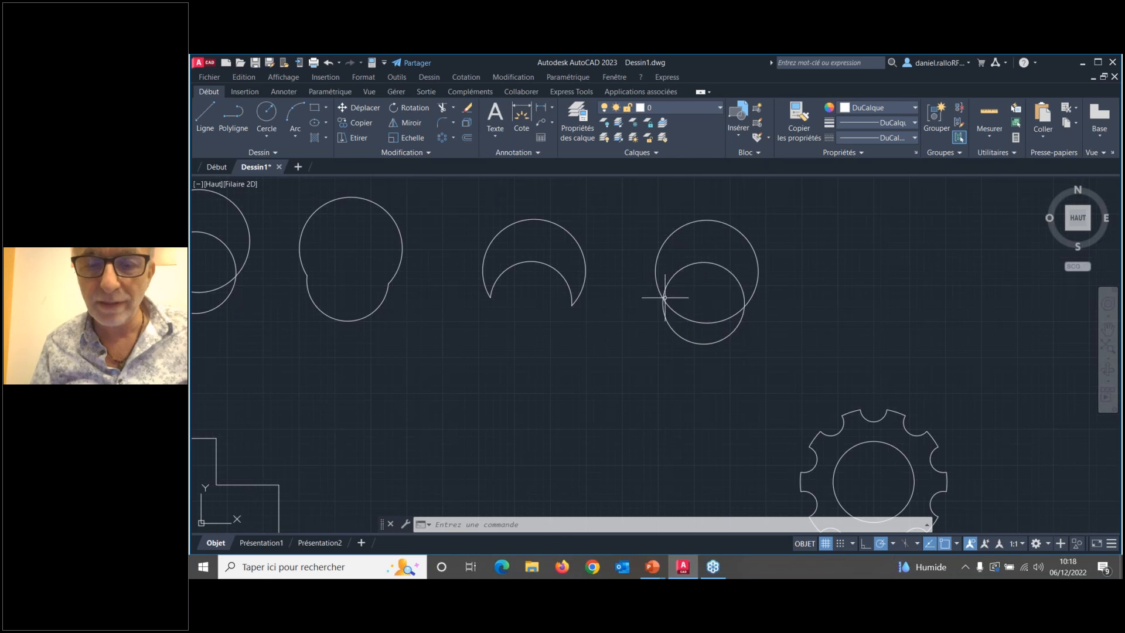
click(273, 151)
click(198, 187)
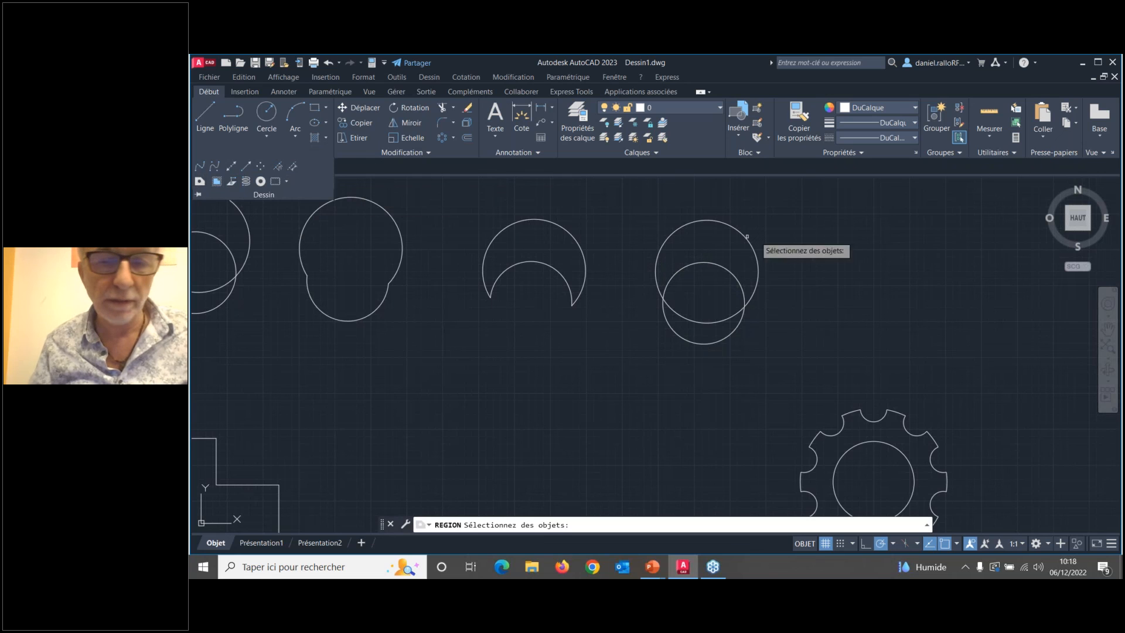
click(781, 197)
click(630, 364)
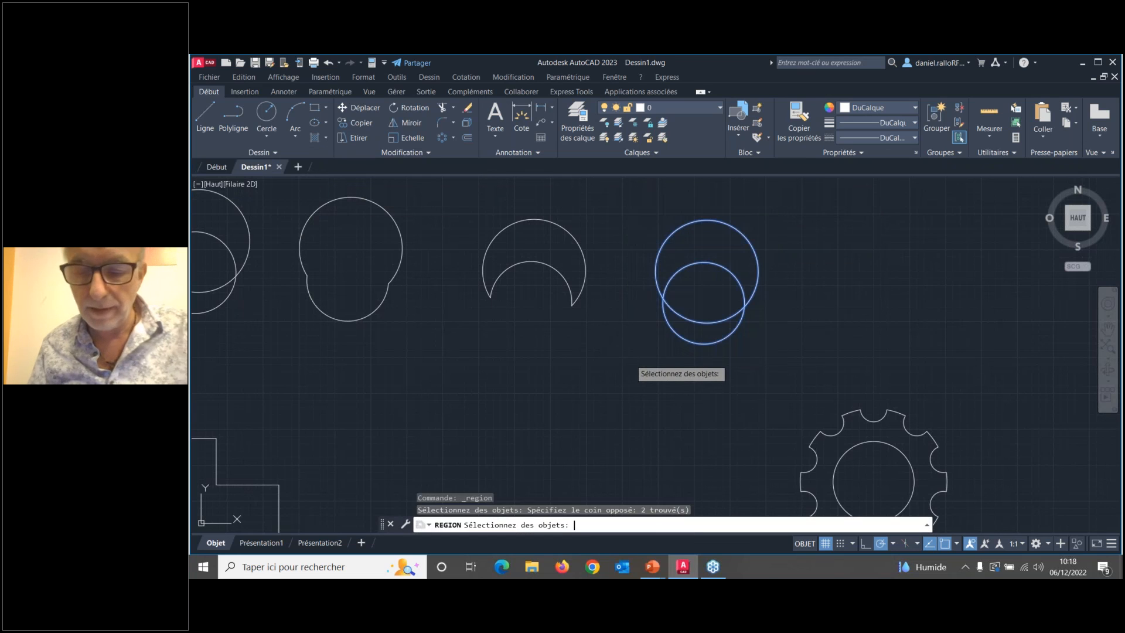
key(Return)
- Keep only the common area of the two regions in the fourth pair with the Intersection operation
click(528, 78)
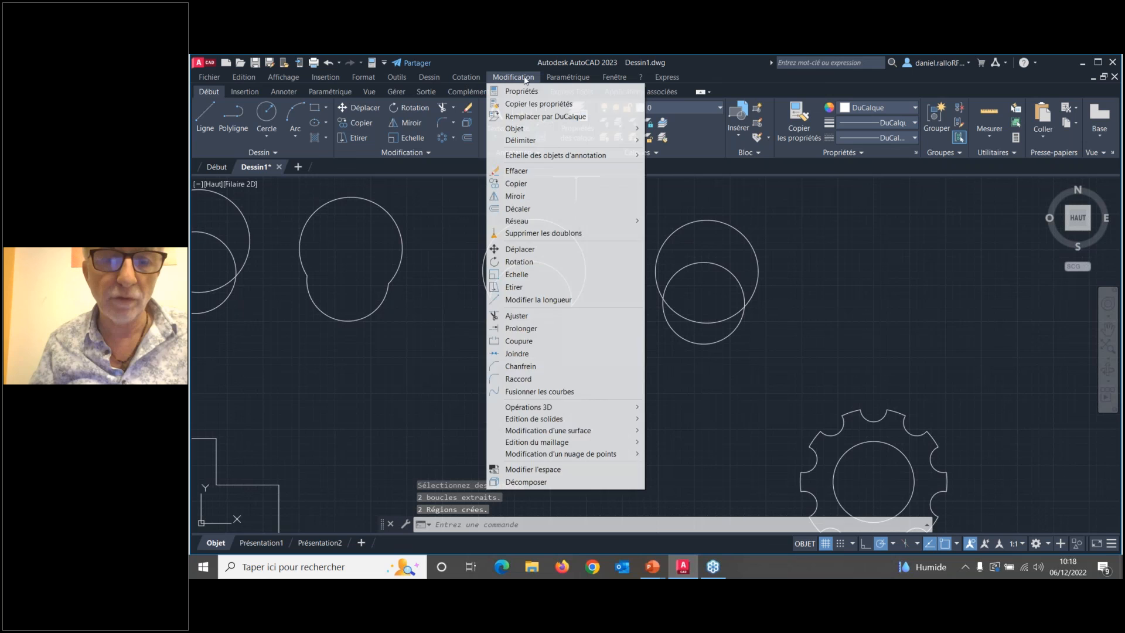
mouse_move(532, 419)
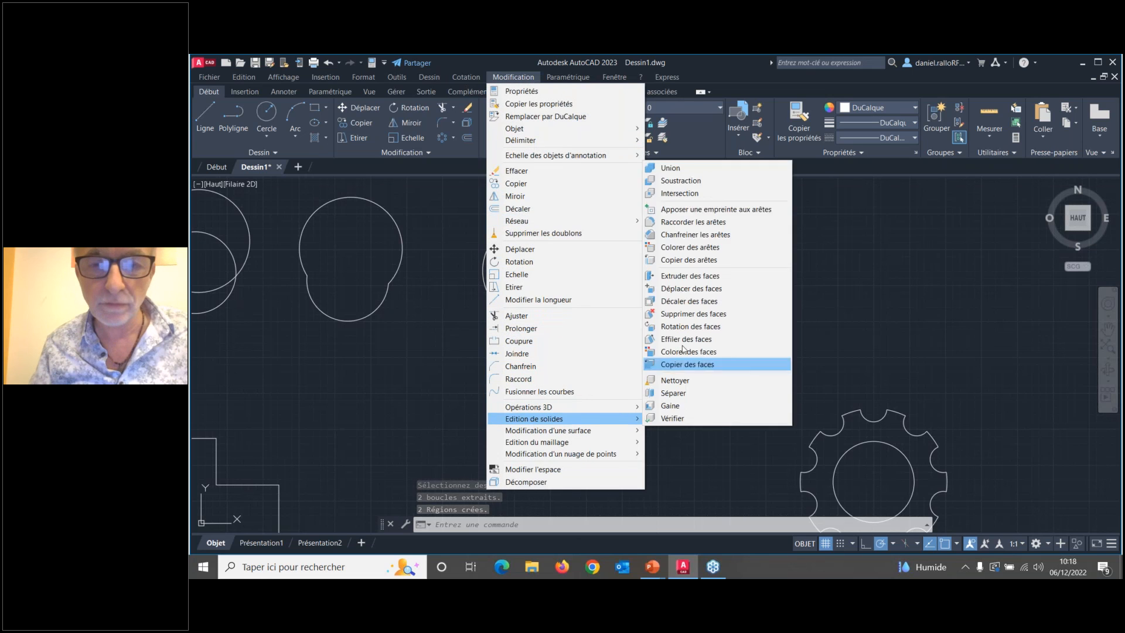
click(691, 191)
click(776, 201)
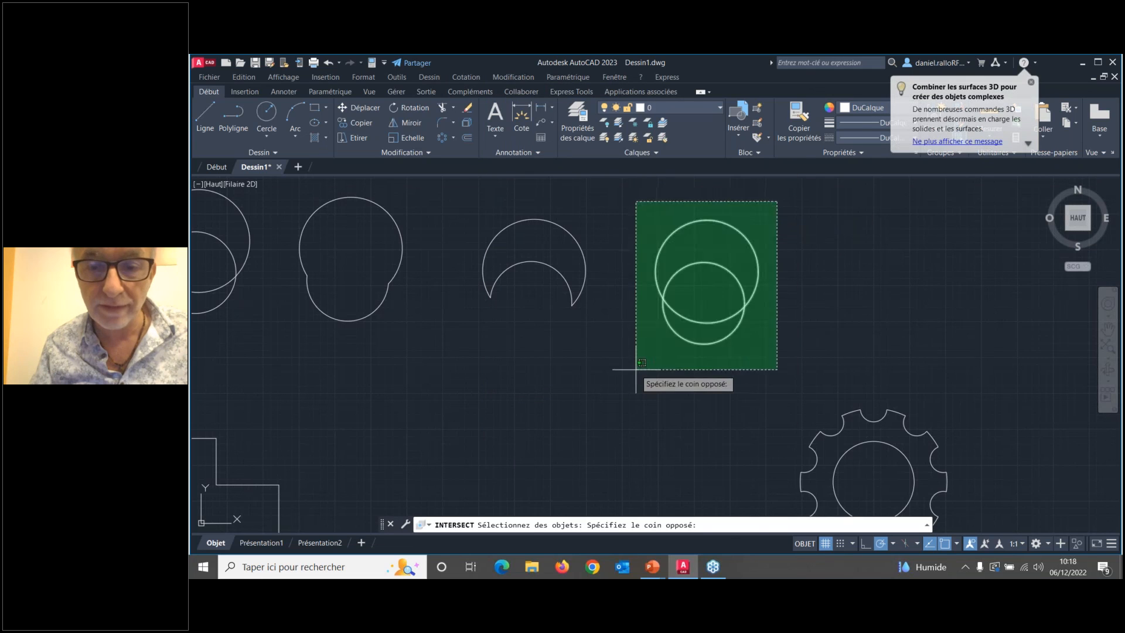
click(635, 371)
key(Return)
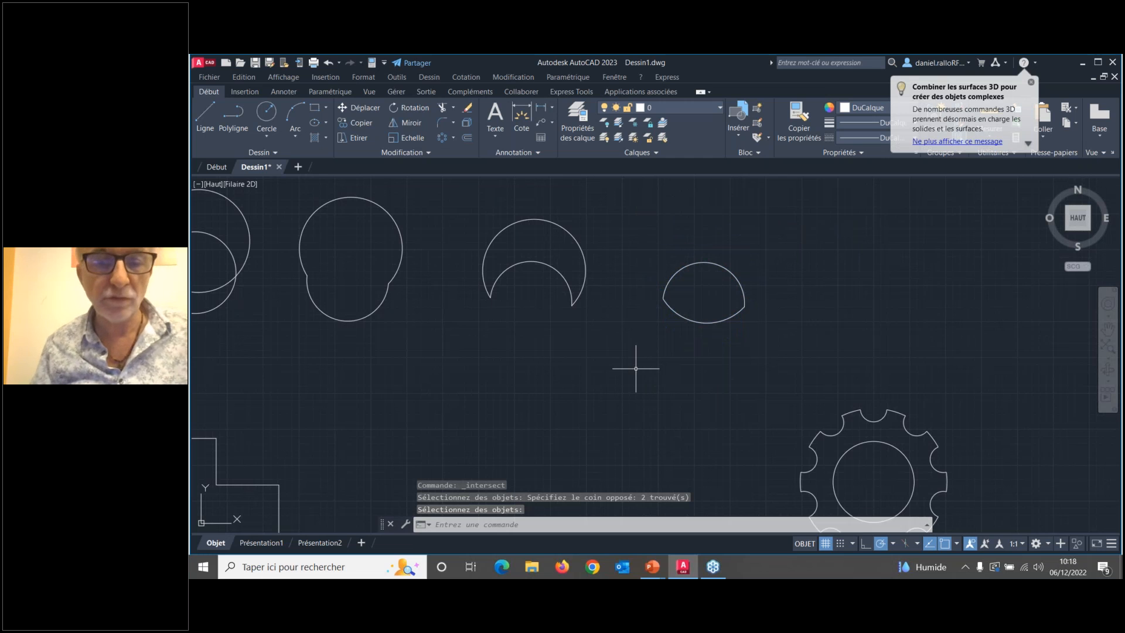
- Erase all the shapes in the drawing, including the circle examples, the stepped outline and the gear
scroll(763, 284, down, 4)
scroll(728, 276, up, 2)
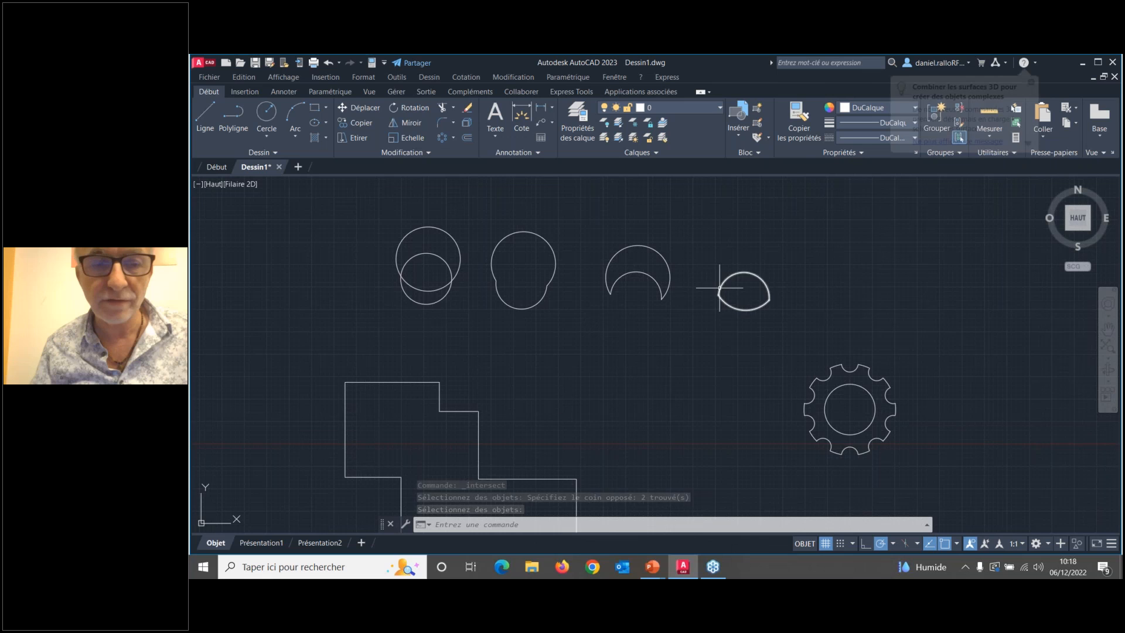
scroll(726, 284, down, 2)
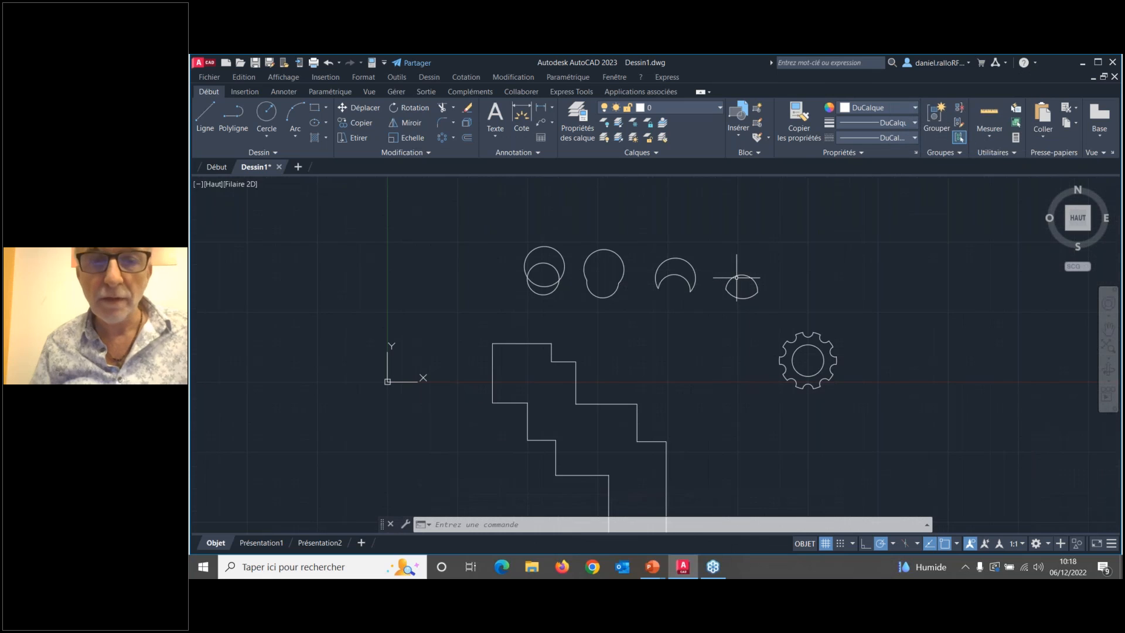
click(1115, 95)
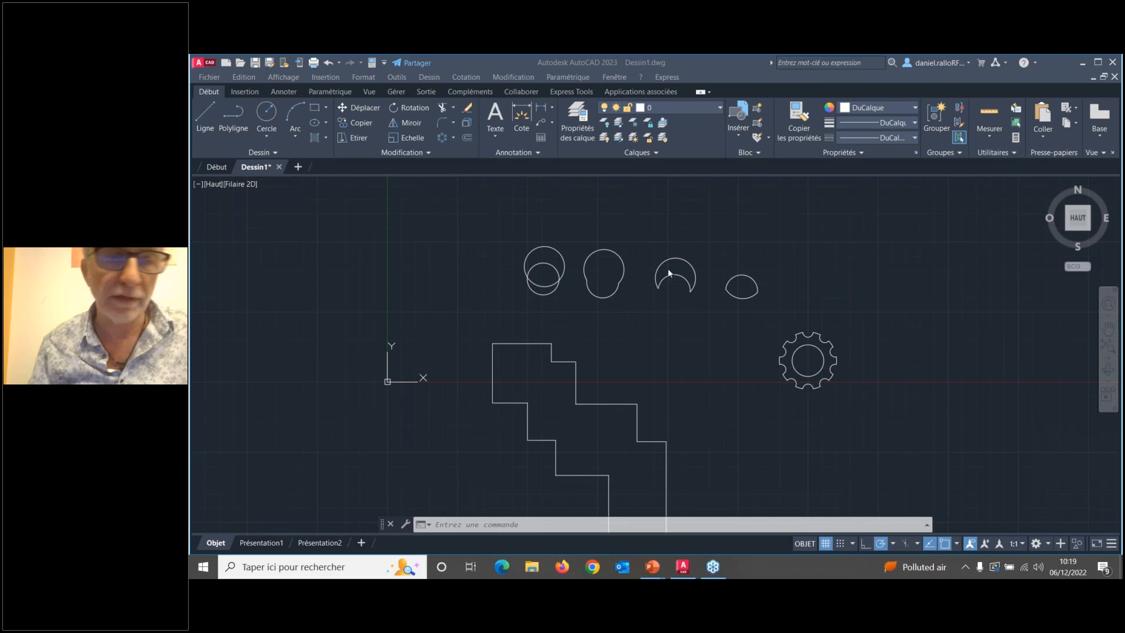
scroll(375, 202, down, 3)
scroll(378, 201, up, 1)
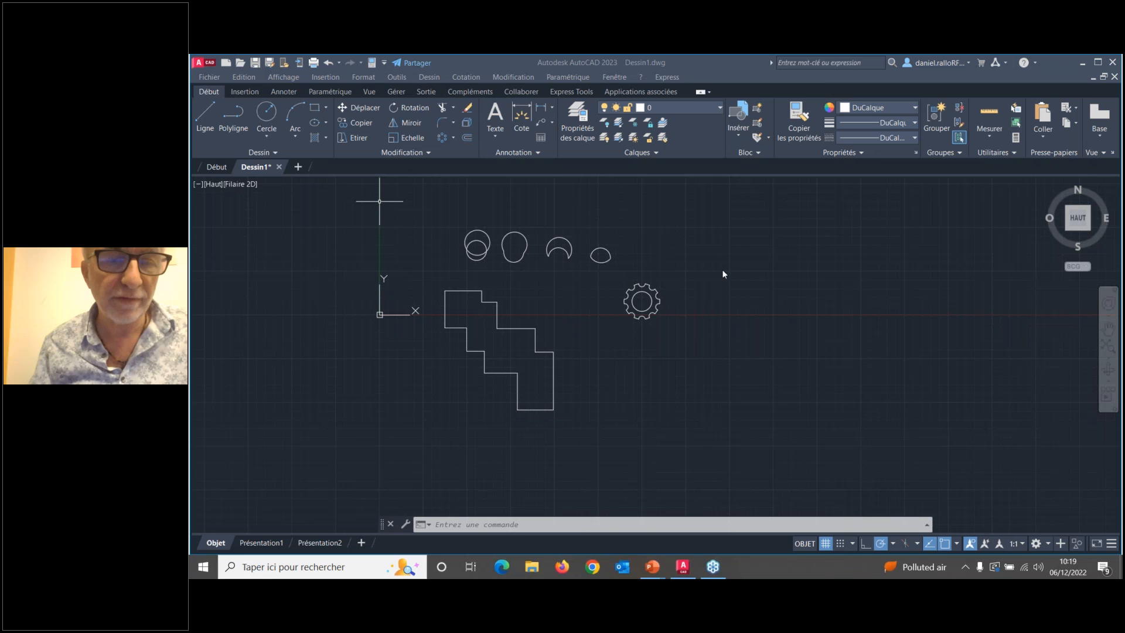
click(720, 194)
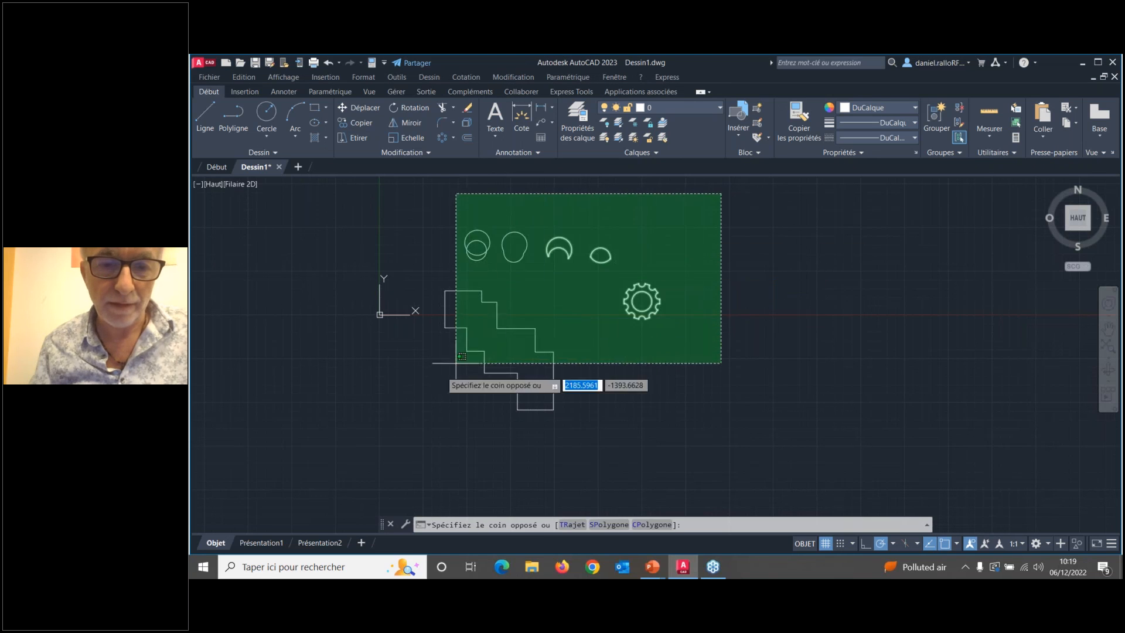
click(352, 442)
key(Delete)
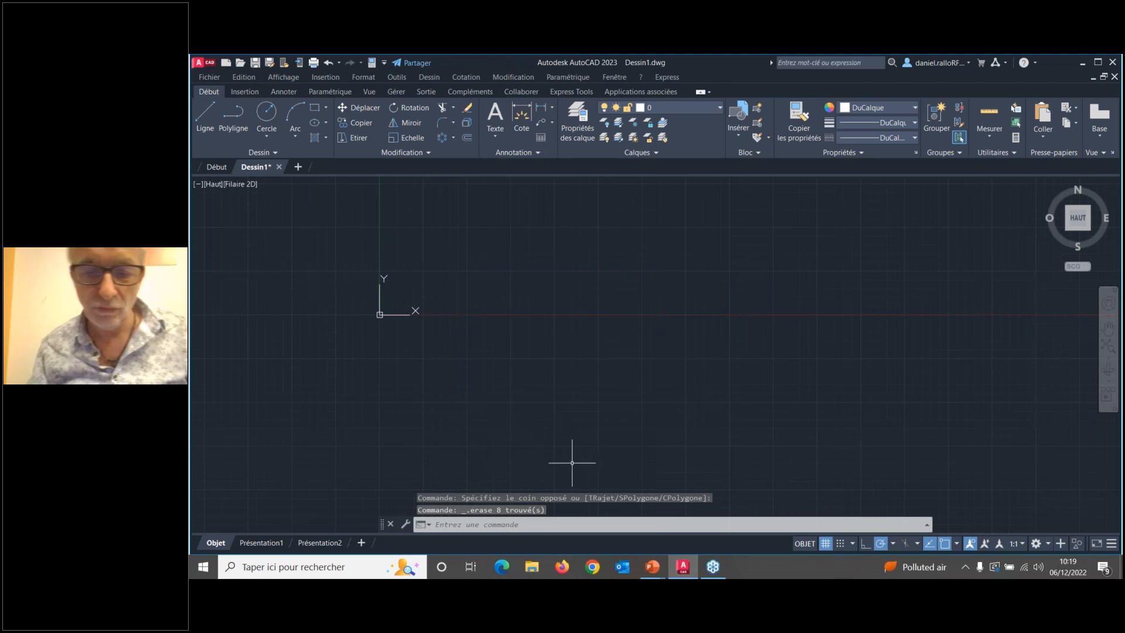